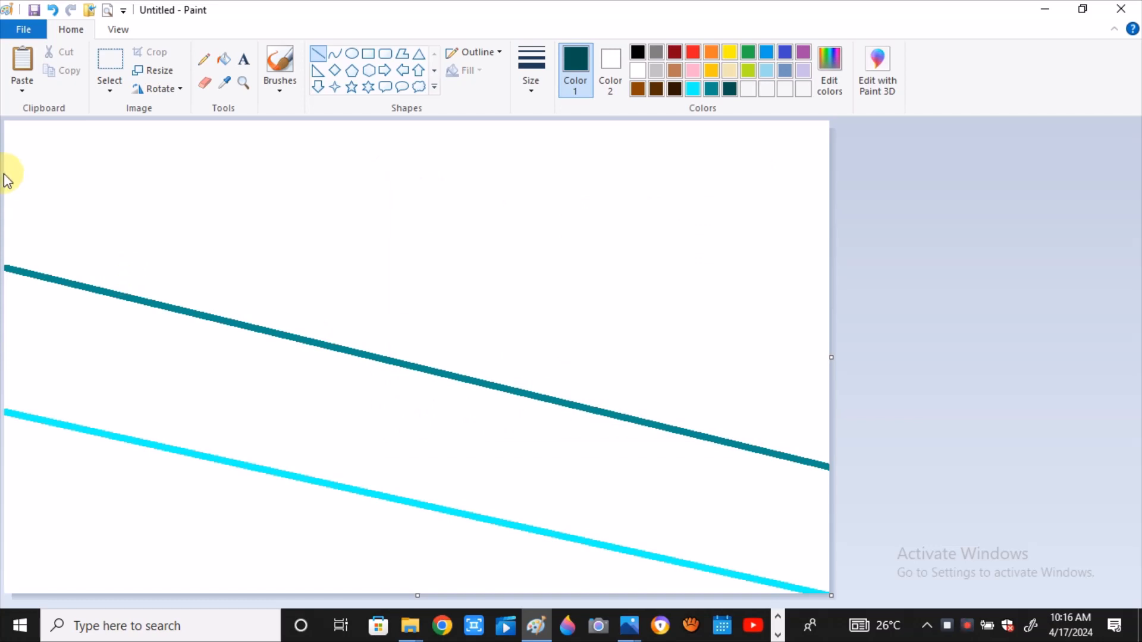
# Draw a dark teal diagonal line above the two existing ones and a near-black teal line above it, sloping down to the right edge.
pyautogui.moveTo(5, 174); pyautogui.dragTo(860, 337)
pyautogui.click(829, 72)
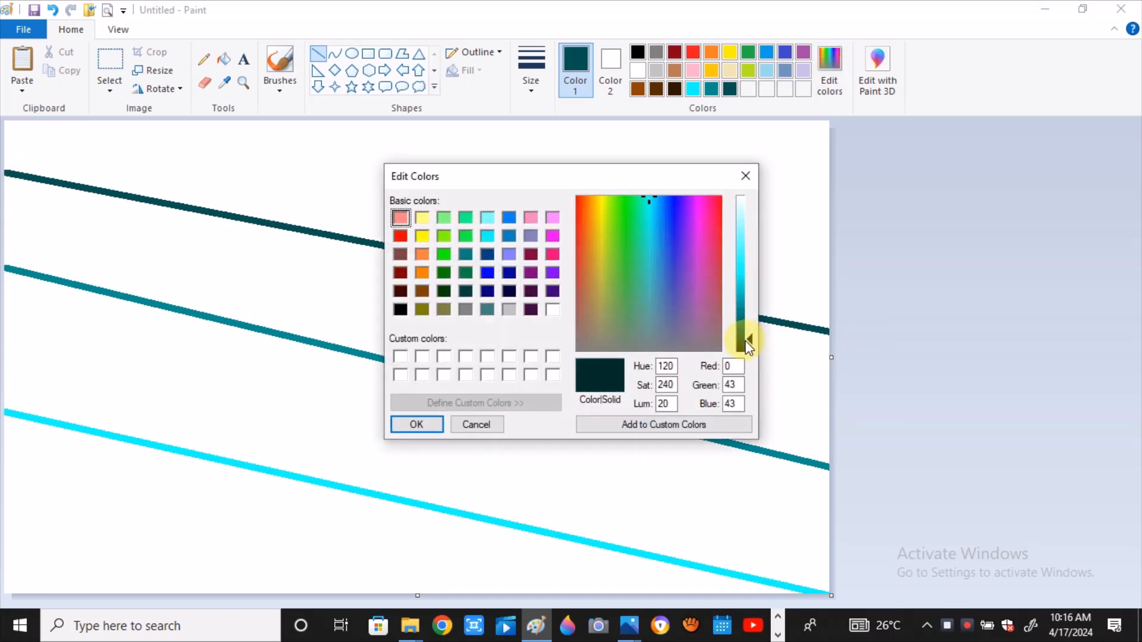
pyautogui.moveTo(748, 346); pyautogui.dragTo(748, 352)
pyautogui.press('Return')
pyautogui.moveTo(232, 115)
pyautogui.mouseDown()
pyautogui.moveTo(573, 198)
pyautogui.moveTo(859, 229)
pyautogui.mouseUp()
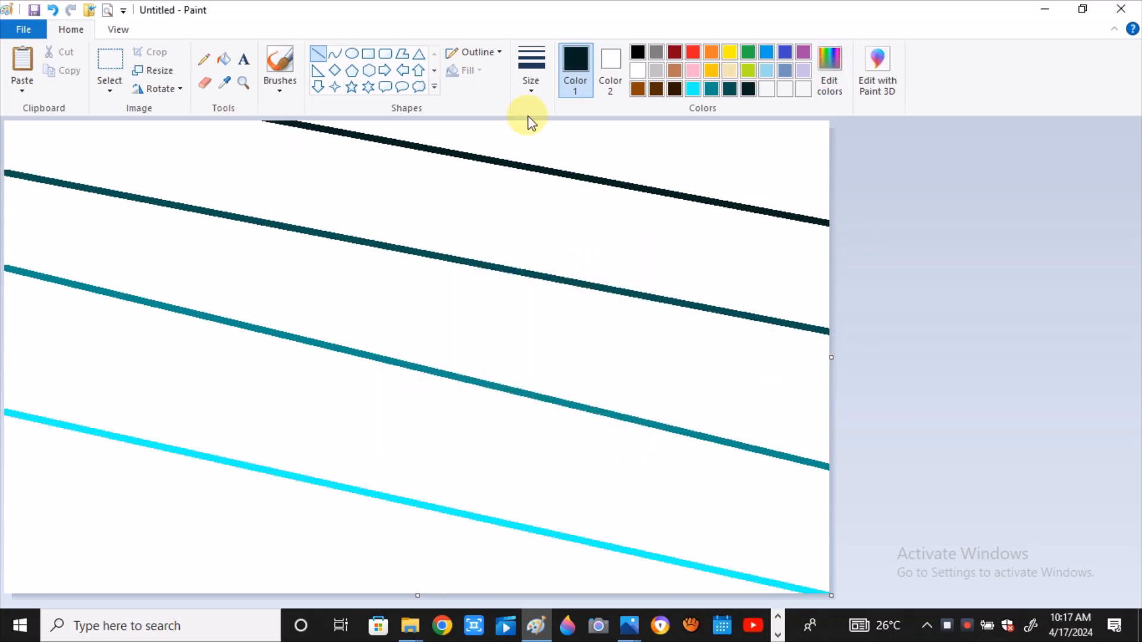
# Fill the five diagonal bands, from the upper-right corner down, with black, near-black teal, dark teal, teal and cyan.
pyautogui.click(223, 59)
pyautogui.click(637, 52)
pyautogui.click(713, 155)
pyautogui.click(749, 88)
pyautogui.click(671, 250)
pyautogui.click(730, 88)
pyautogui.click(532, 314)
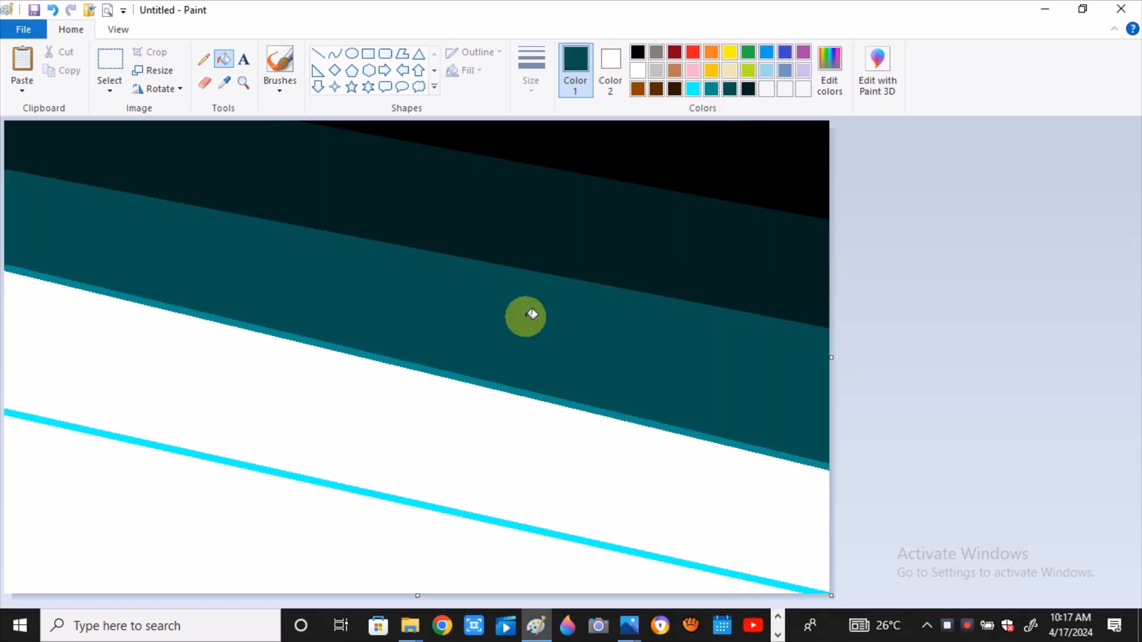
pyautogui.click(711, 88)
pyautogui.click(442, 420)
pyautogui.click(693, 89)
pyautogui.click(191, 481)
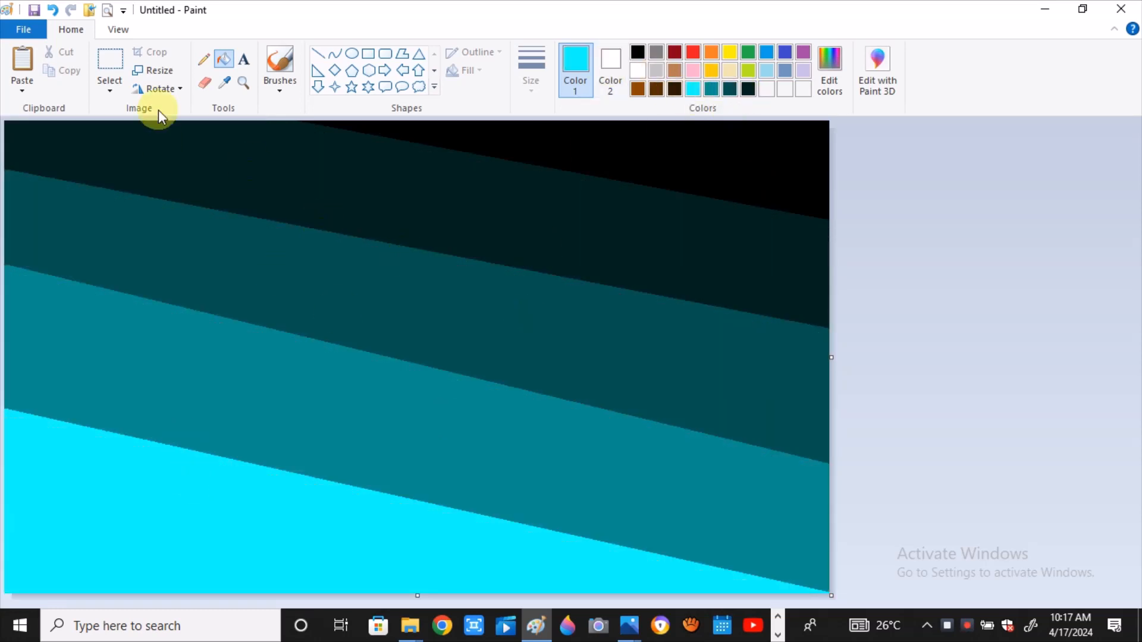
# Blend the bands into a smooth vertical gradient by resizing the image width to 1 pixel and back out to 956 pixels.
pyautogui.click(154, 70)
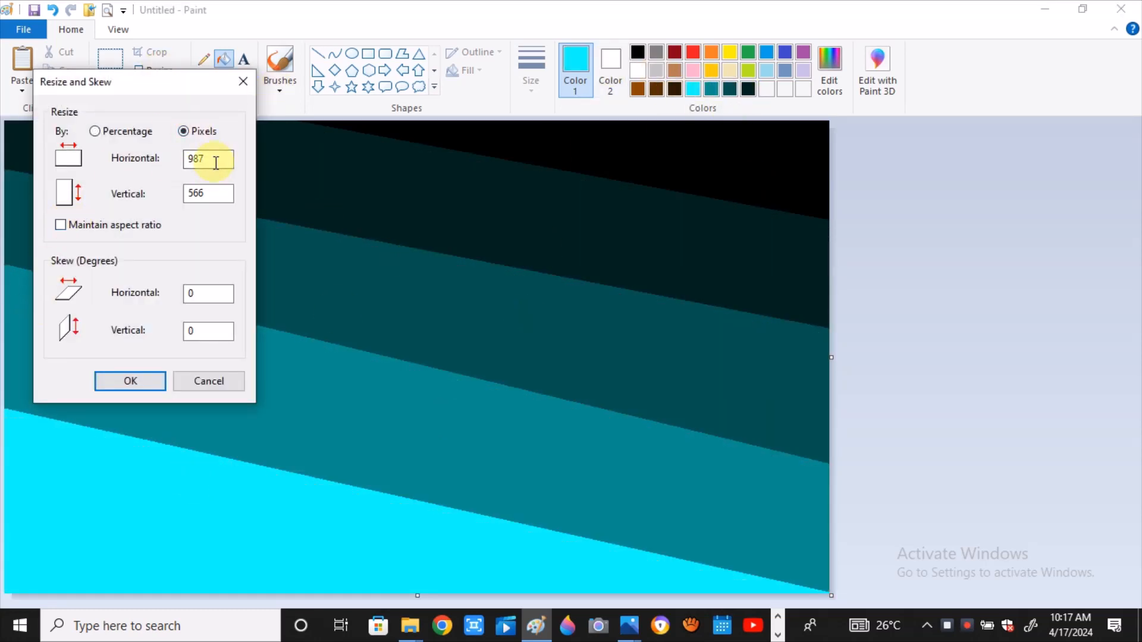
pyautogui.write('1')
pyautogui.press('Return')
pyautogui.hotkey('ctrl', 'w')
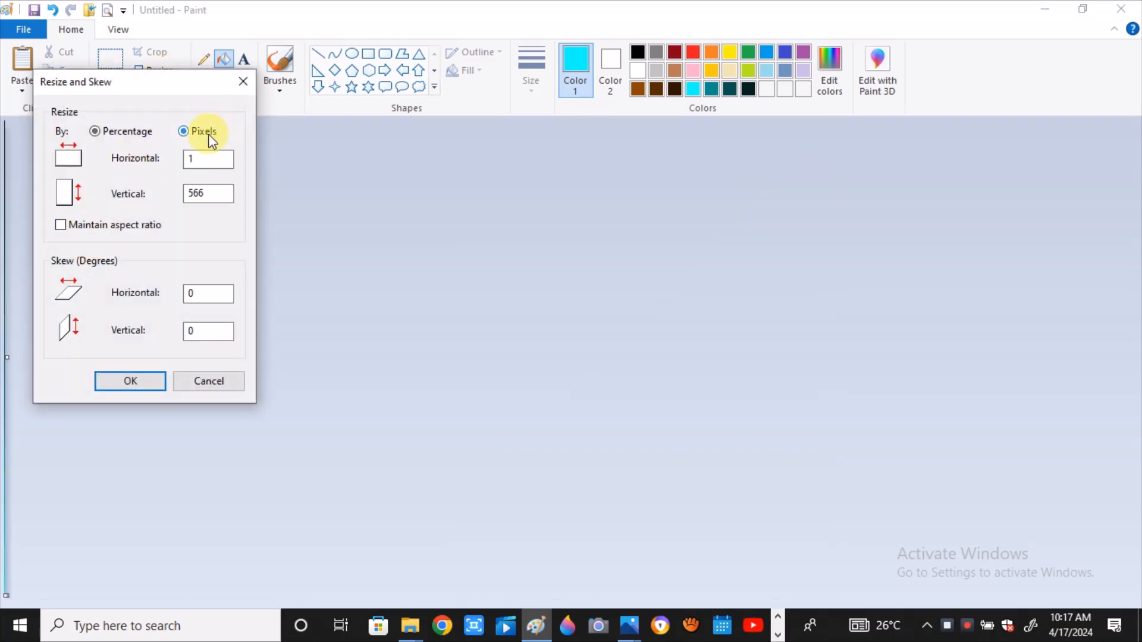
pyautogui.write('956')
pyautogui.press('Return')
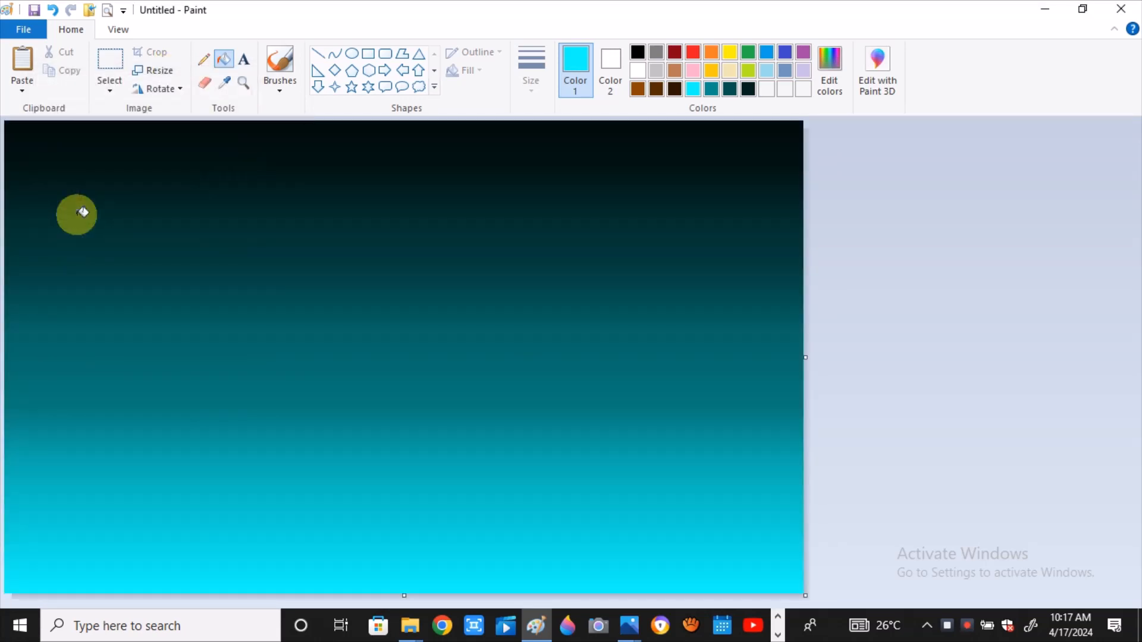
# Select the whole picture, squash the gradient into the upper two thirds of the canvas, and choose the Curve tool in black.
pyautogui.click(110, 91)
pyautogui.click(136, 179)
pyautogui.moveTo(404, 594); pyautogui.dragTo(393, 438)
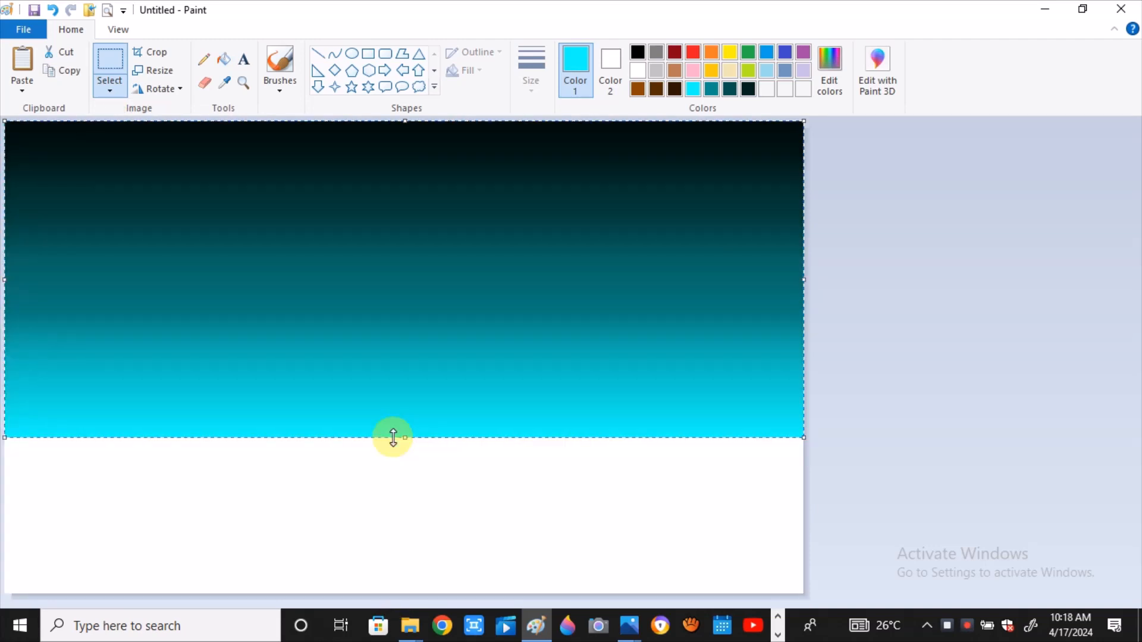
pyautogui.click(335, 54)
pyautogui.click(637, 52)
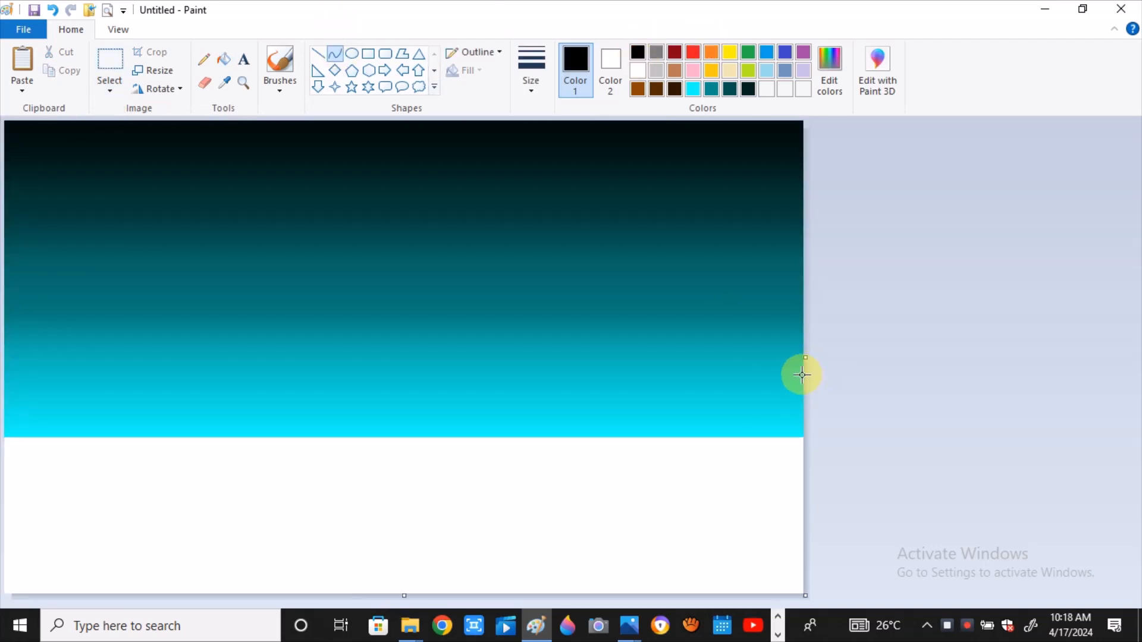
pyautogui.moveTo(802, 375); pyautogui.dragTo(359, 466)
pyautogui.moveTo(447, 457); pyautogui.dragTo(556, 383)
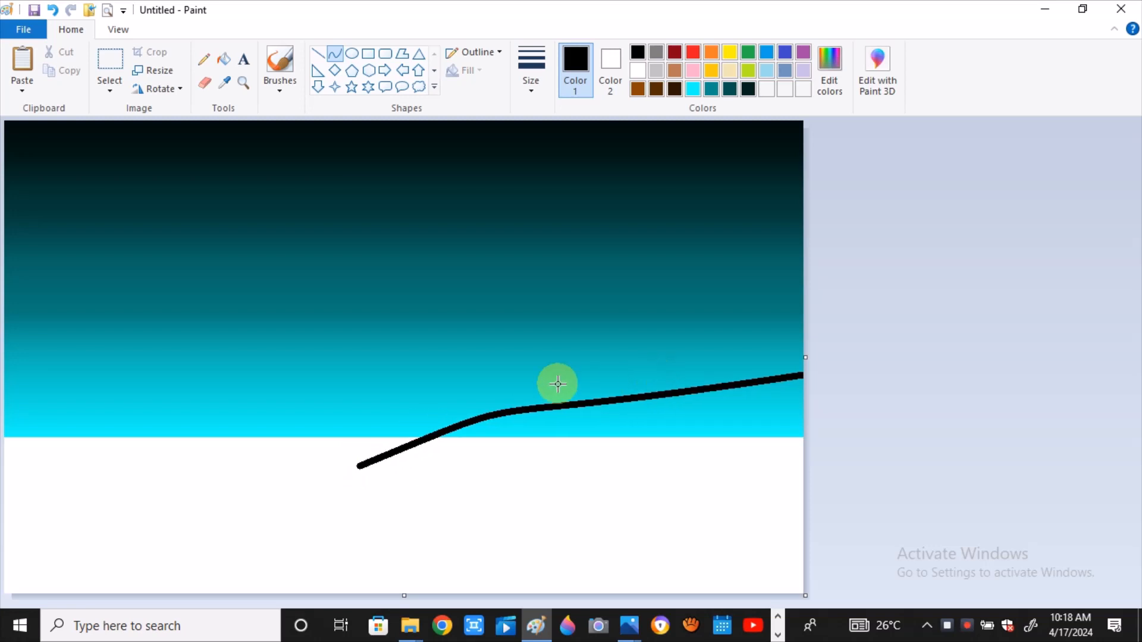
pyautogui.click(52, 10)
pyautogui.moveTo(802, 382)
pyautogui.mouseDown()
pyautogui.moveTo(395, 473)
pyautogui.moveTo(533, 411)
pyautogui.moveTo(594, 398)
pyautogui.moveTo(520, 123)
pyautogui.mouseUp()
pyautogui.hotkey('ctrl', 'z')
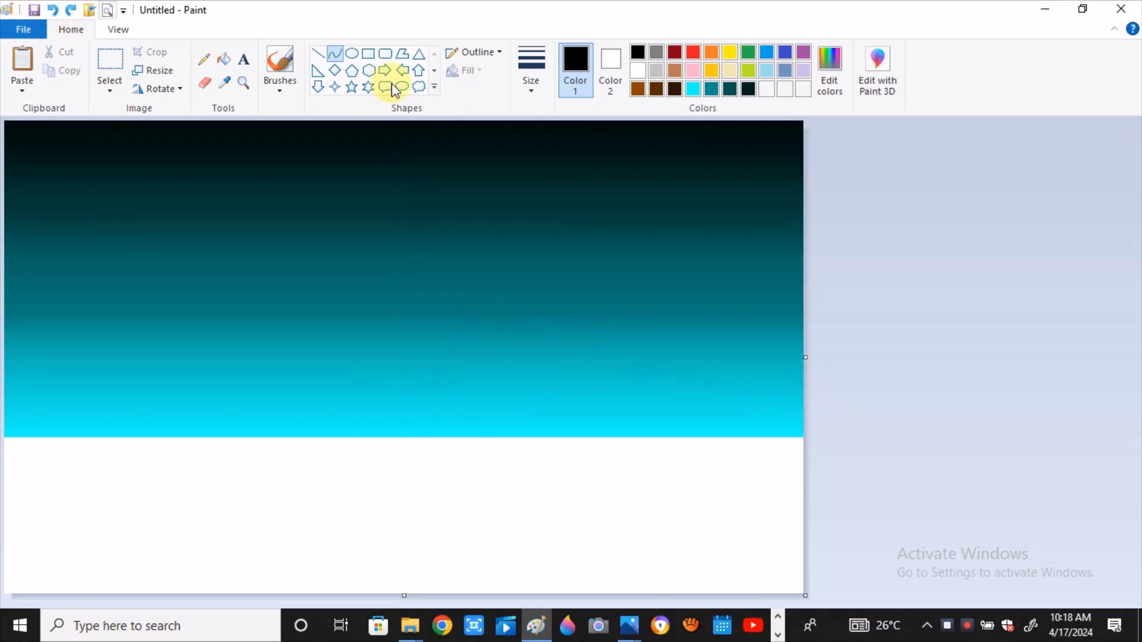
# Draw black curves for a large hill rising to the canvas's right edge and a lower slope behind it tapering to the left.
pyautogui.moveTo(375, 469); pyautogui.dragTo(803, 382)
pyautogui.moveTo(592, 426)
pyautogui.mouseDown()
pyautogui.moveTo(594, 395)
pyautogui.moveTo(616, 405)
pyautogui.moveTo(682, 379)
pyautogui.mouseUp()
pyautogui.moveTo(591, 400); pyautogui.dragTo(263, 446)
pyautogui.moveTo(428, 424)
pyautogui.mouseDown()
pyautogui.moveTo(462, 411)
pyautogui.moveTo(325, 432)
pyautogui.mouseUp()
# Draw the land's lower outline as a black curve running down to the right edge, and close its joint with the left slope.
pyautogui.moveTo(256, 448)
pyautogui.mouseDown()
pyautogui.moveTo(236, 466)
pyautogui.moveTo(377, 469)
pyautogui.moveTo(329, 486)
pyautogui.moveTo(810, 474)
pyautogui.moveTo(822, 527)
pyautogui.mouseUp()
pyautogui.click(326, 521)
pyautogui.moveTo(418, 480); pyautogui.dragTo(592, 519)
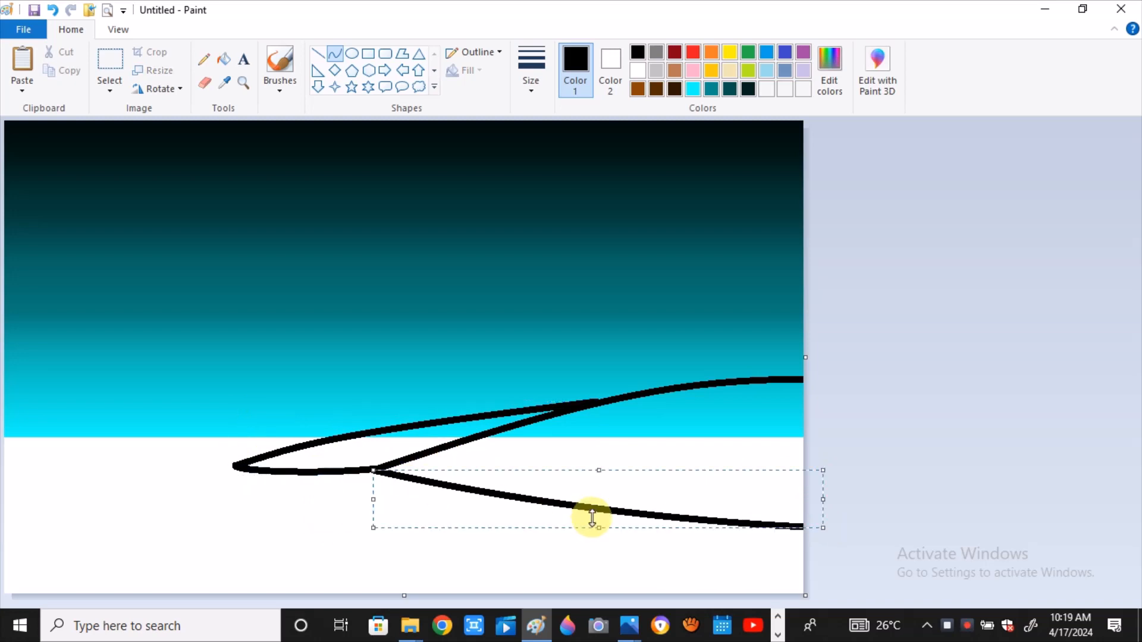
pyautogui.click(467, 388)
pyautogui.moveTo(344, 473); pyautogui.dragTo(422, 479)
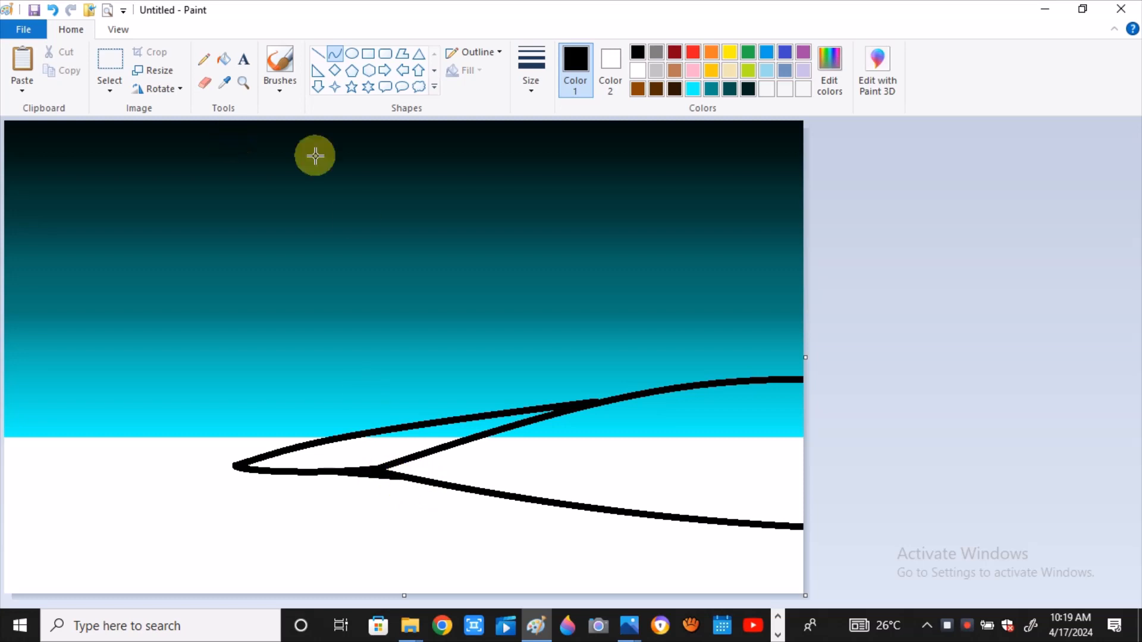
pyautogui.click(337, 58)
pyautogui.moveTo(179, 457); pyautogui.dragTo(2, 384)
pyautogui.moveTo(58, 406); pyautogui.dragTo(71, 395)
pyautogui.click(61, 391)
pyautogui.moveTo(179, 456); pyautogui.dragTo(1, 477)
pyautogui.moveTo(15, 489)
pyautogui.mouseDown()
pyautogui.moveTo(120, 479)
pyautogui.moveTo(65, 476)
pyautogui.mouseUp()
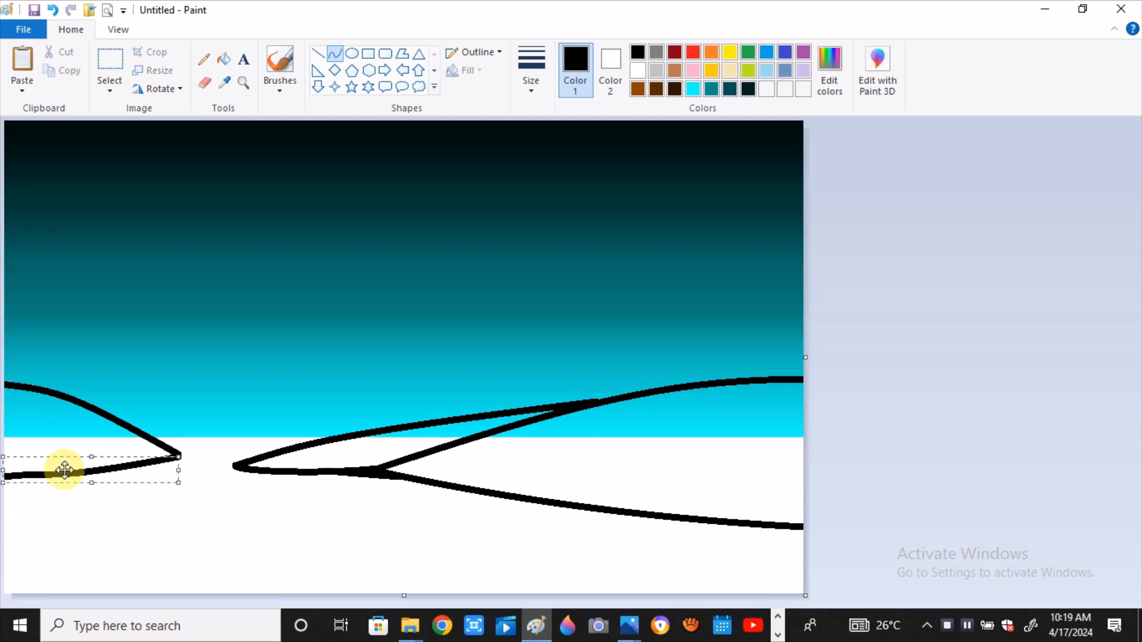
pyautogui.click(225, 350)
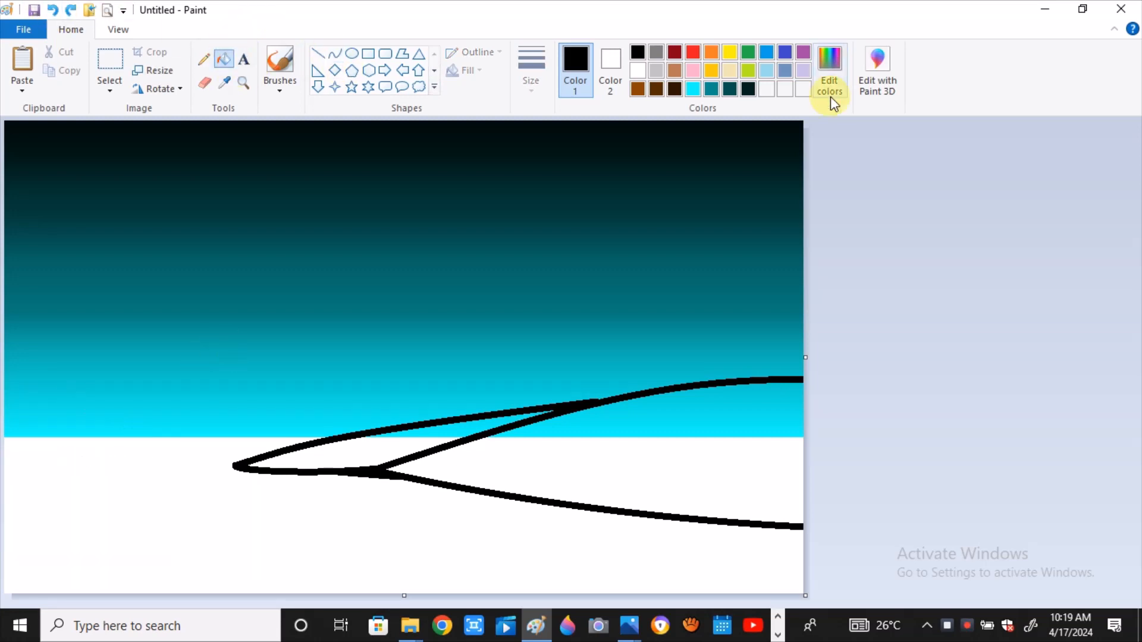
# Fill the white parts of the large hill and the slope behind it with dark green from the basic colours.
pyautogui.click(830, 89)
pyautogui.doubleClick(444, 273)
pyautogui.click(446, 462)
pyautogui.click(404, 445)
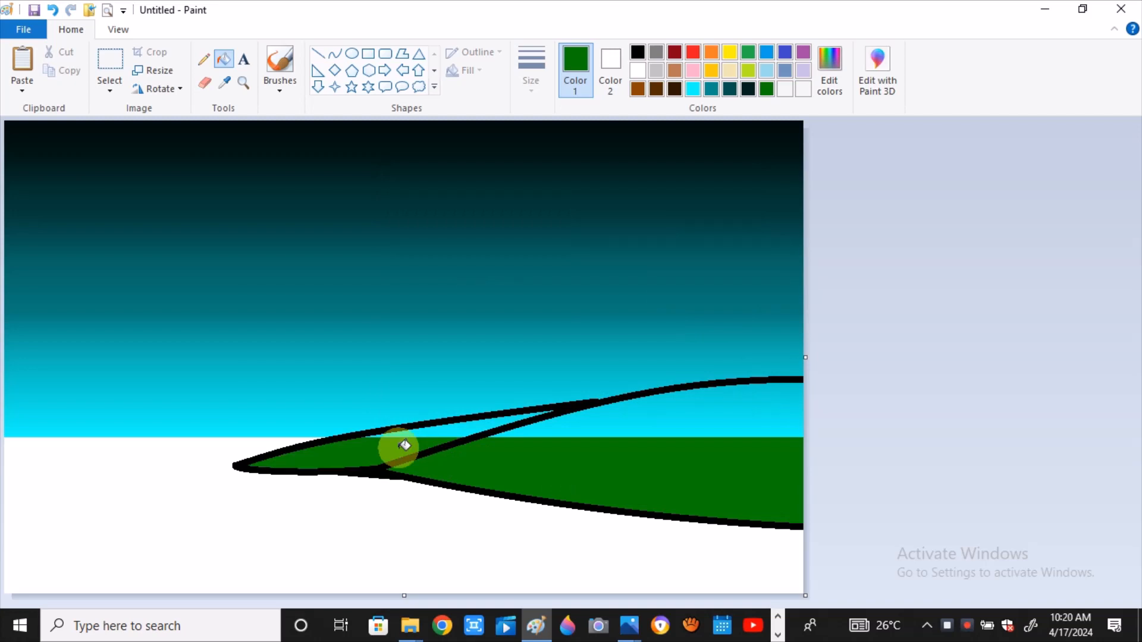
# Cut the cyan sky out of the large hill with a free-form selection and fill the gap with dark green.
pyautogui.click(110, 89)
pyautogui.click(136, 145)
pyautogui.moveTo(480, 438); pyautogui.dragTo(743, 376)
pyautogui.click(53, 10)
pyautogui.click(71, 10)
pyautogui.moveTo(481, 438)
pyautogui.mouseDown()
pyautogui.moveTo(659, 391)
pyautogui.moveTo(783, 379)
pyautogui.mouseUp()
pyautogui.moveTo(814, 437); pyautogui.dragTo(485, 439)
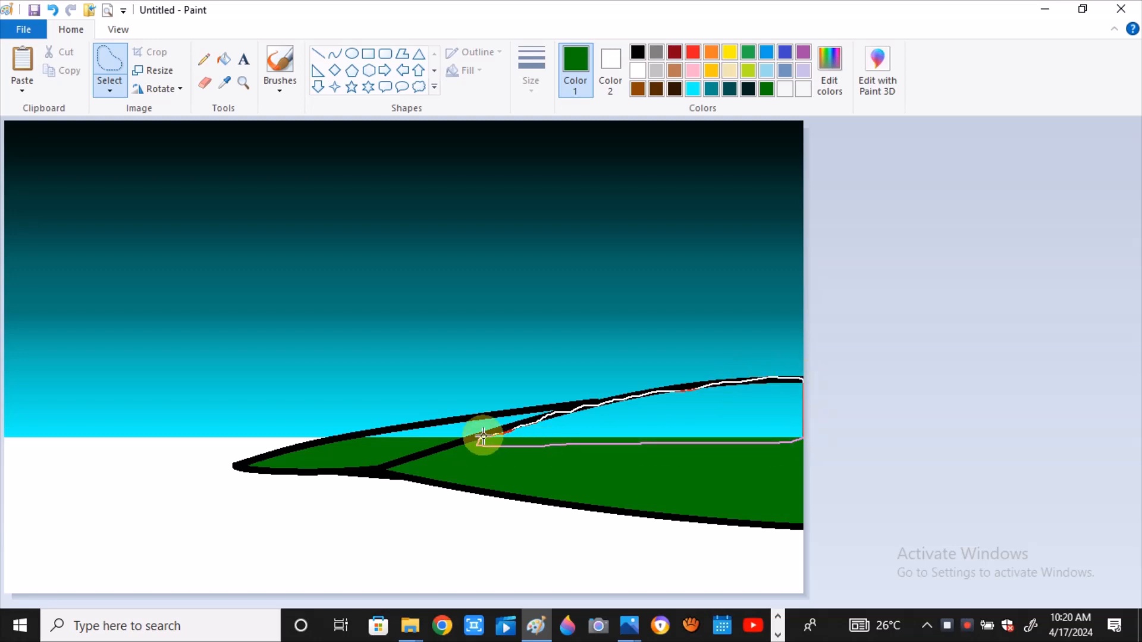
pyautogui.press('Delete')
pyautogui.click(224, 59)
pyautogui.click(740, 429)
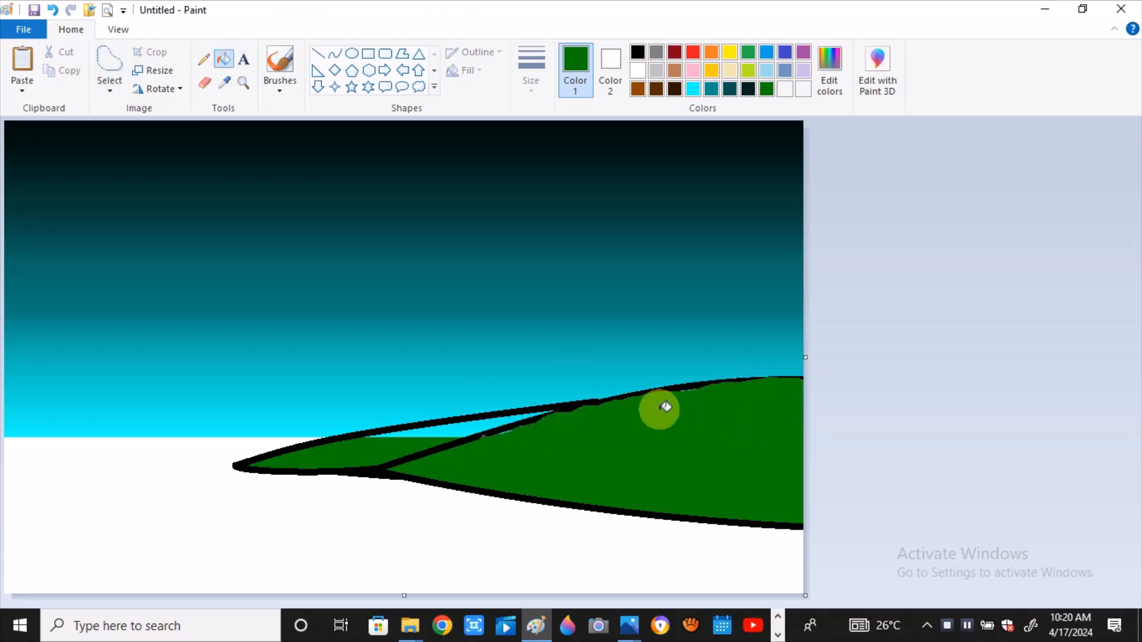
# Cut the cyan sky out of the rear slope with a free-form selection and fill the gap with dark green.
pyautogui.click(114, 59)
pyautogui.moveTo(358, 436)
pyautogui.mouseDown()
pyautogui.moveTo(538, 410)
pyautogui.moveTo(443, 442)
pyautogui.moveTo(363, 435)
pyautogui.mouseUp()
pyautogui.press('Delete')
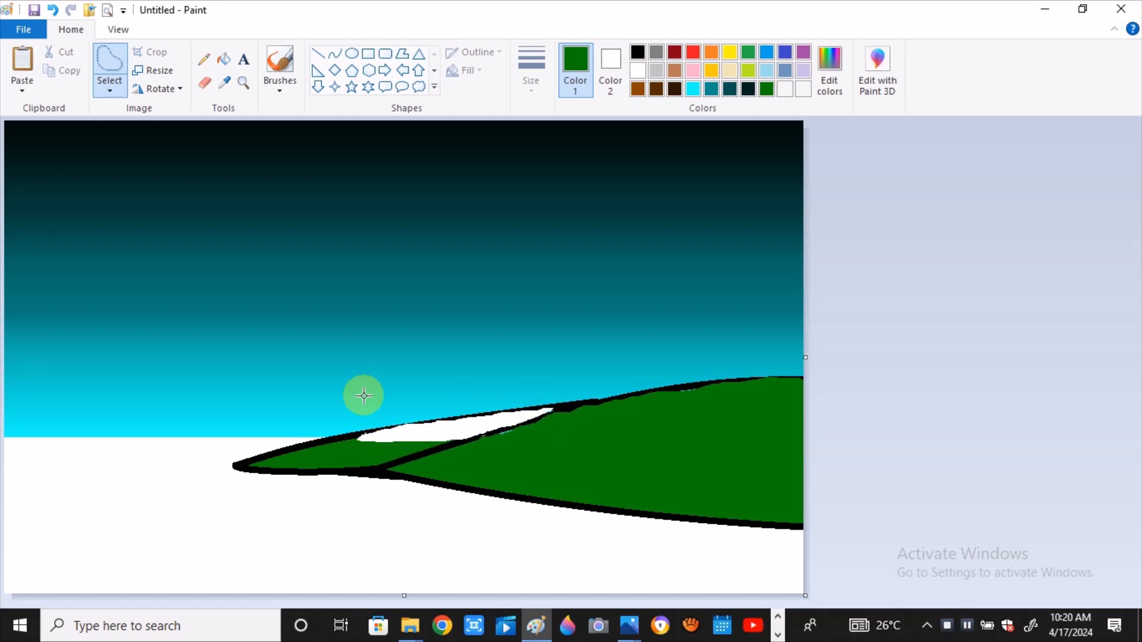
pyautogui.click(223, 59)
pyautogui.click(451, 434)
# Cover the black outlines along the large hill's lower edge and upper ridge with dark green curves.
pyautogui.click(337, 58)
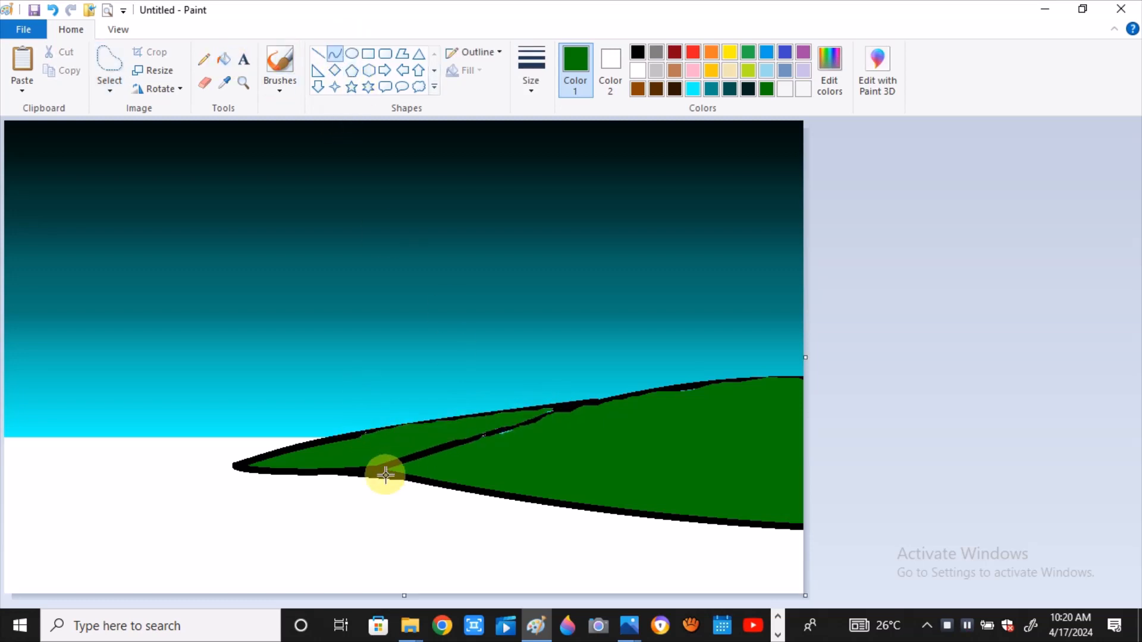
pyautogui.moveTo(385, 475); pyautogui.dragTo(813, 523)
pyautogui.moveTo(599, 501); pyautogui.dragTo(599, 510)
pyautogui.moveTo(708, 523); pyautogui.dragTo(739, 525)
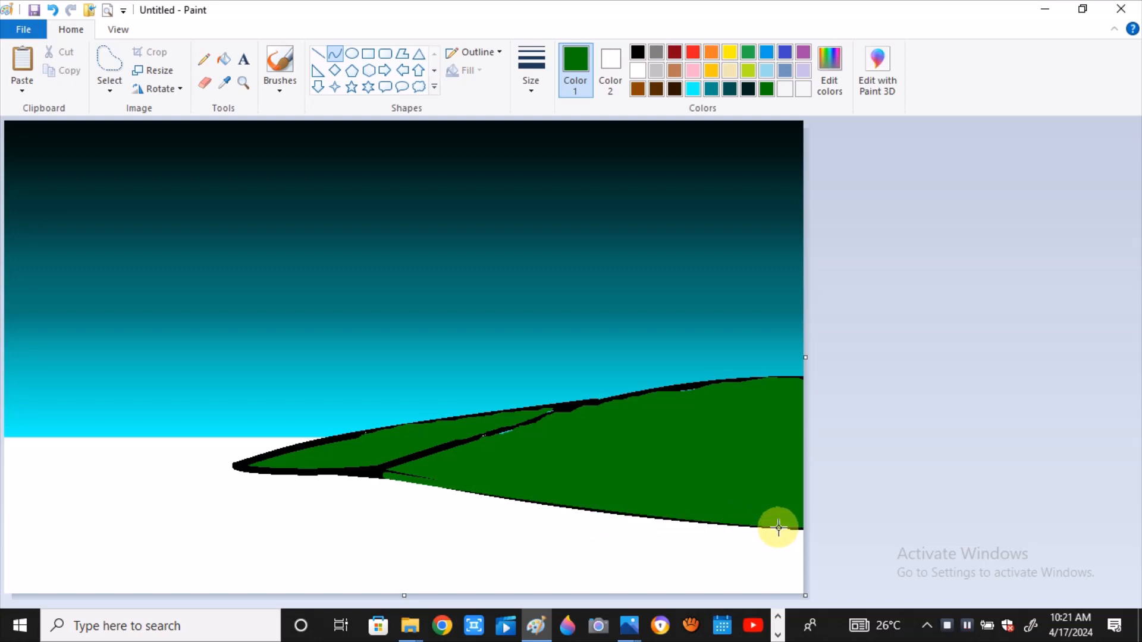
pyautogui.moveTo(400, 459); pyautogui.dragTo(796, 365)
pyautogui.click(538, 412)
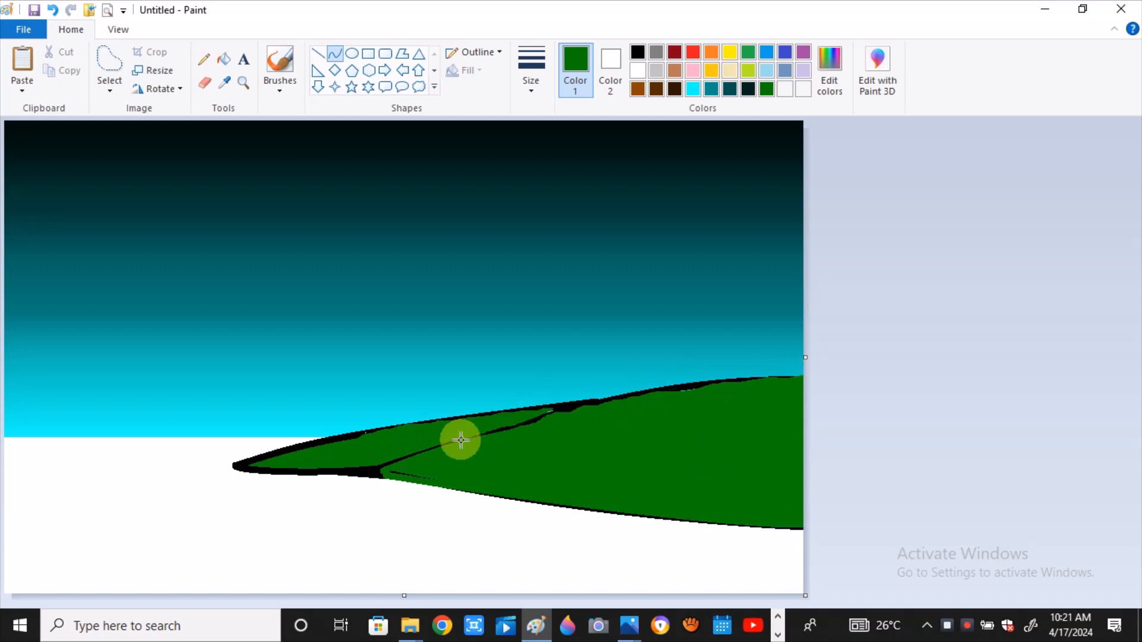
pyautogui.click(641, 376)
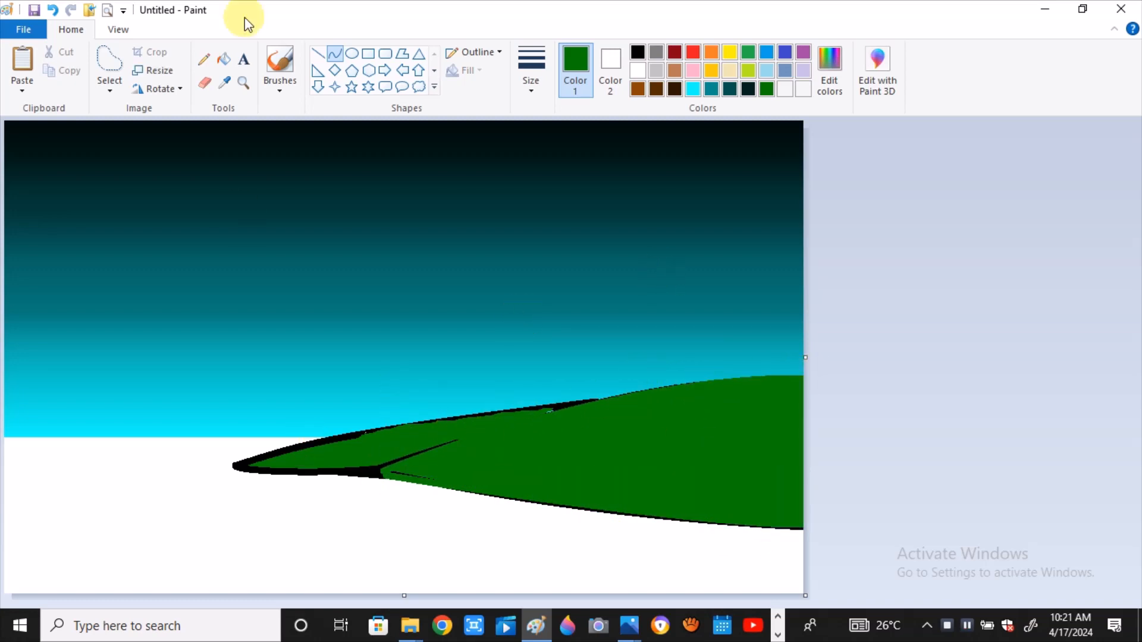
# Cover the black outline of the rear slope and its pointed left tip with dark green curves.
pyautogui.moveTo(303, 467); pyautogui.dragTo(412, 452)
pyautogui.moveTo(589, 405); pyautogui.dragTo(269, 463)
pyautogui.click(52, 9)
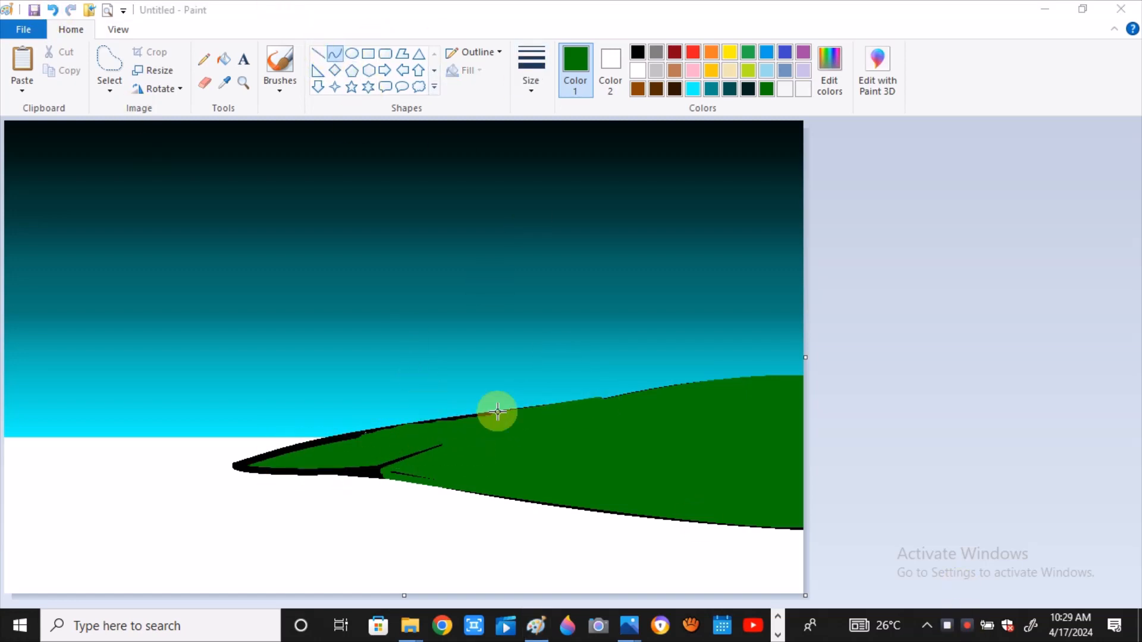
pyautogui.moveTo(495, 409)
pyautogui.mouseDown()
pyautogui.moveTo(263, 472)
pyautogui.moveTo(206, 466)
pyautogui.mouseUp()
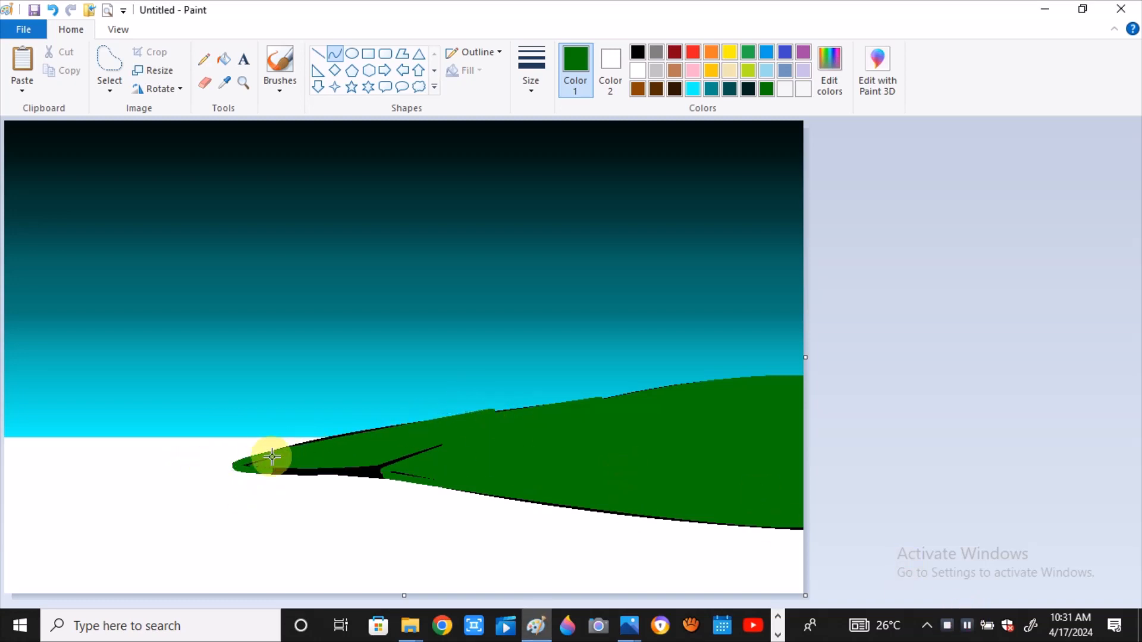
pyautogui.moveTo(245, 466); pyautogui.dragTo(349, 461)
pyautogui.moveTo(265, 469); pyautogui.dragTo(399, 473)
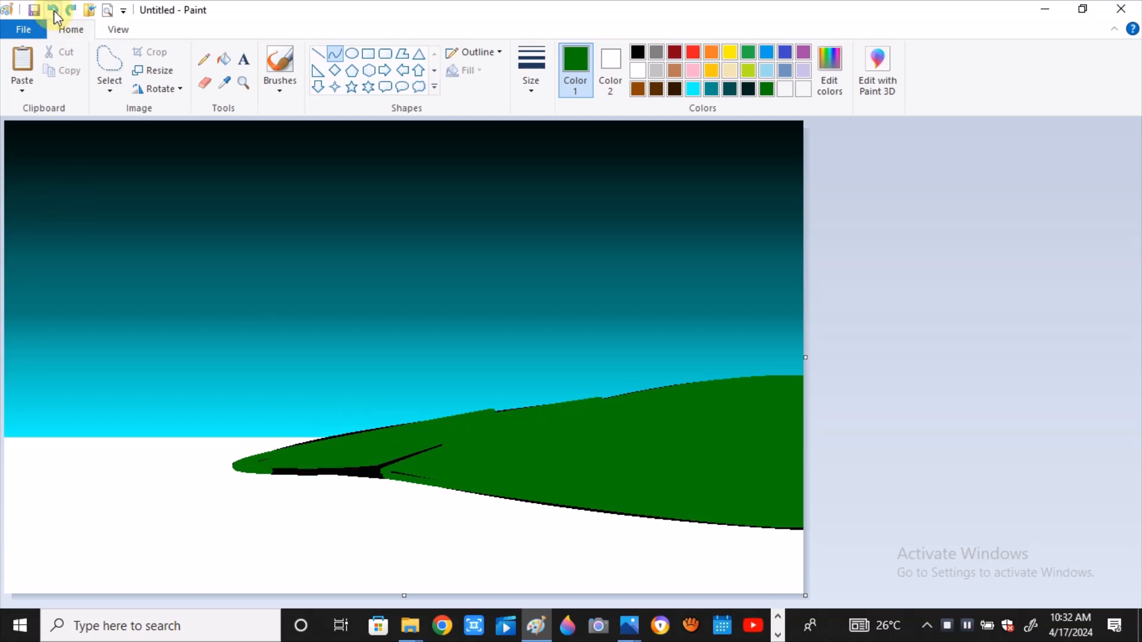
# Fill the leftover black patches along the rear slope's lower edge with dark green.
pyautogui.click(223, 58)
pyautogui.click(375, 471)
pyautogui.click(295, 471)
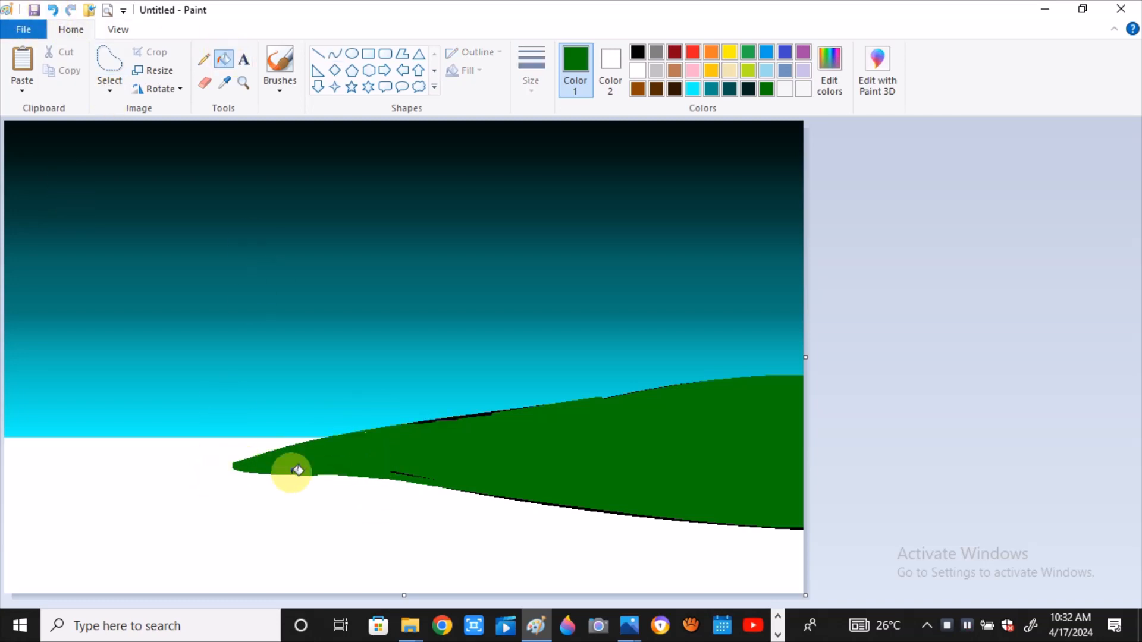
# Mix a brighter green and draw a curve from the dip in the ridge down to the land's lower edge.
pyautogui.click(335, 53)
pyautogui.click(829, 70)
pyautogui.moveTo(748, 314); pyautogui.dragTo(748, 290)
pyautogui.press('Return')
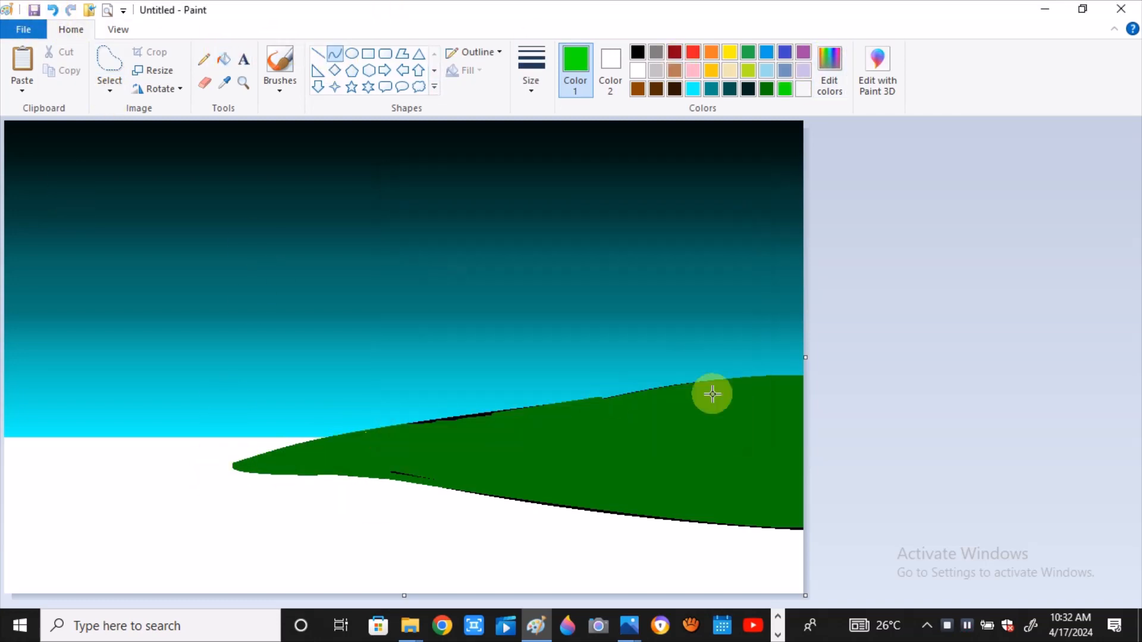
pyautogui.moveTo(604, 398); pyautogui.dragTo(426, 483)
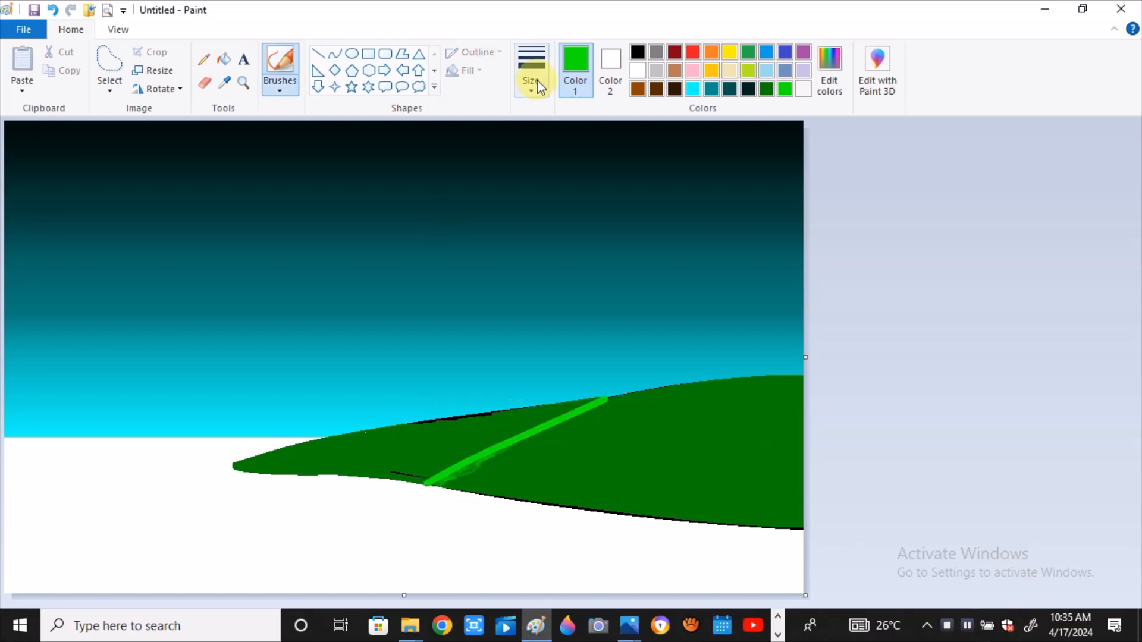
# Brush bright green highlights along the large hill's left edge and crest using the thickest brush size.
pyautogui.click(537, 80)
pyautogui.click(574, 214)
pyautogui.moveTo(427, 483)
pyautogui.mouseDown()
pyautogui.moveTo(584, 411)
pyautogui.moveTo(671, 386)
pyautogui.moveTo(724, 388)
pyautogui.moveTo(792, 364)
pyautogui.mouseUp()
pyautogui.moveTo(714, 388); pyautogui.dragTo(771, 381)
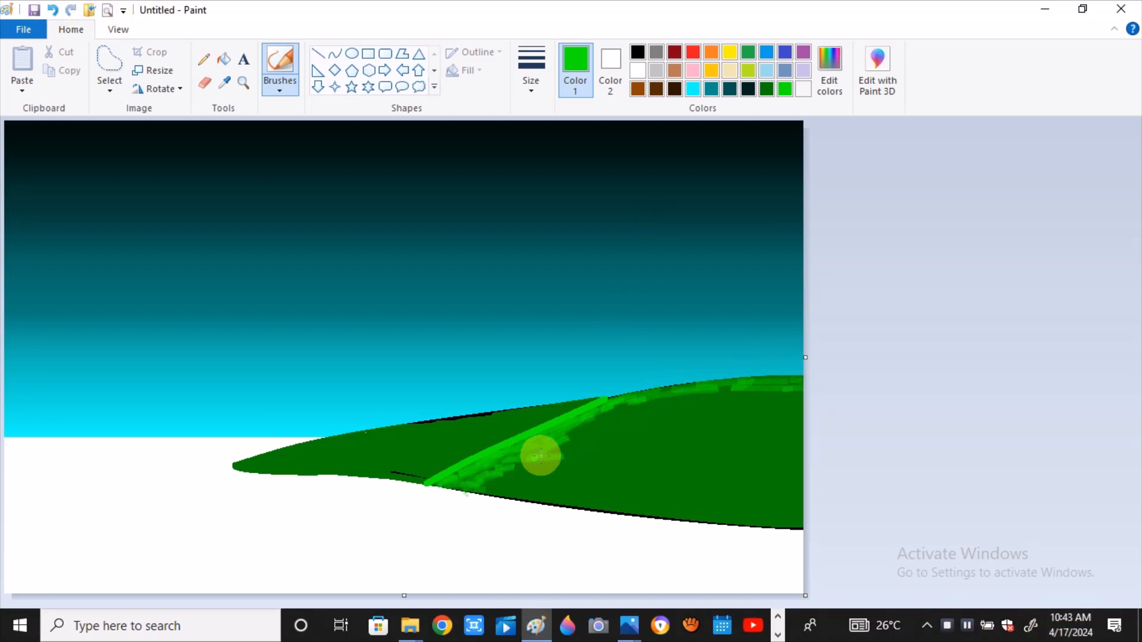
pyautogui.moveTo(537, 454)
pyautogui.mouseDown()
pyautogui.moveTo(579, 420)
pyautogui.moveTo(799, 391)
pyautogui.mouseUp()
# Mix a medium green of RGB 0, 145, 0 and brush it beneath the hill's bright highlights to soften them.
pyautogui.click(830, 70)
pyautogui.moveTo(748, 289); pyautogui.dragTo(750, 308)
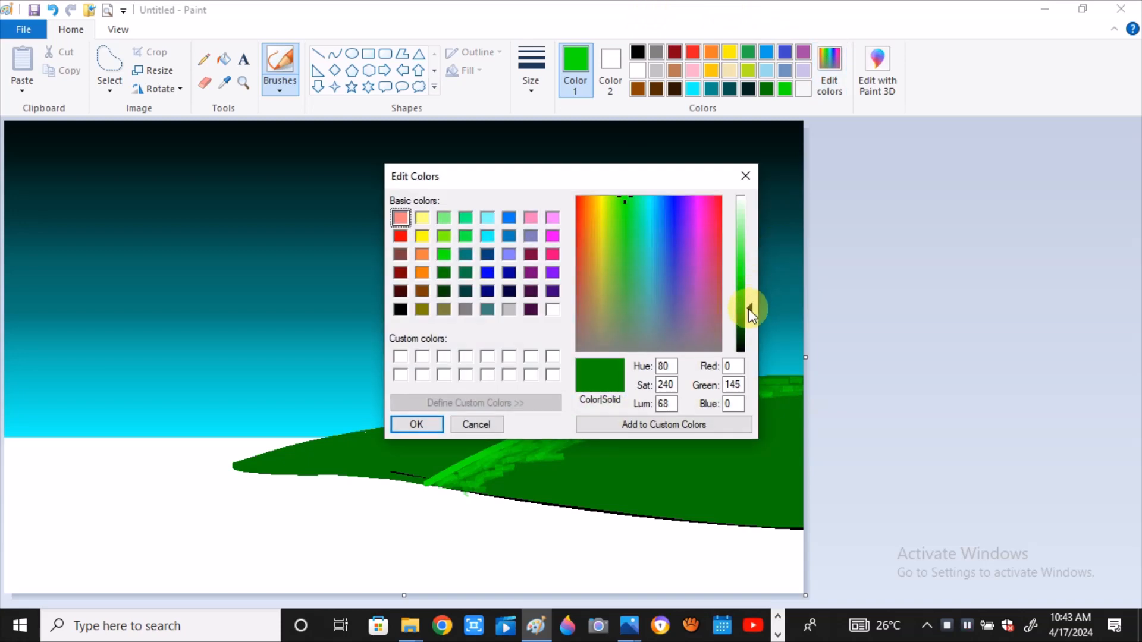
pyautogui.click(415, 425)
pyautogui.moveTo(485, 477)
pyautogui.mouseDown()
pyautogui.moveTo(533, 471)
pyautogui.moveTo(521, 456)
pyautogui.moveTo(603, 457)
pyautogui.moveTo(584, 443)
pyautogui.moveTo(626, 435)
pyautogui.moveTo(611, 433)
pyautogui.moveTo(635, 415)
pyautogui.moveTo(738, 400)
pyautogui.mouseUp()
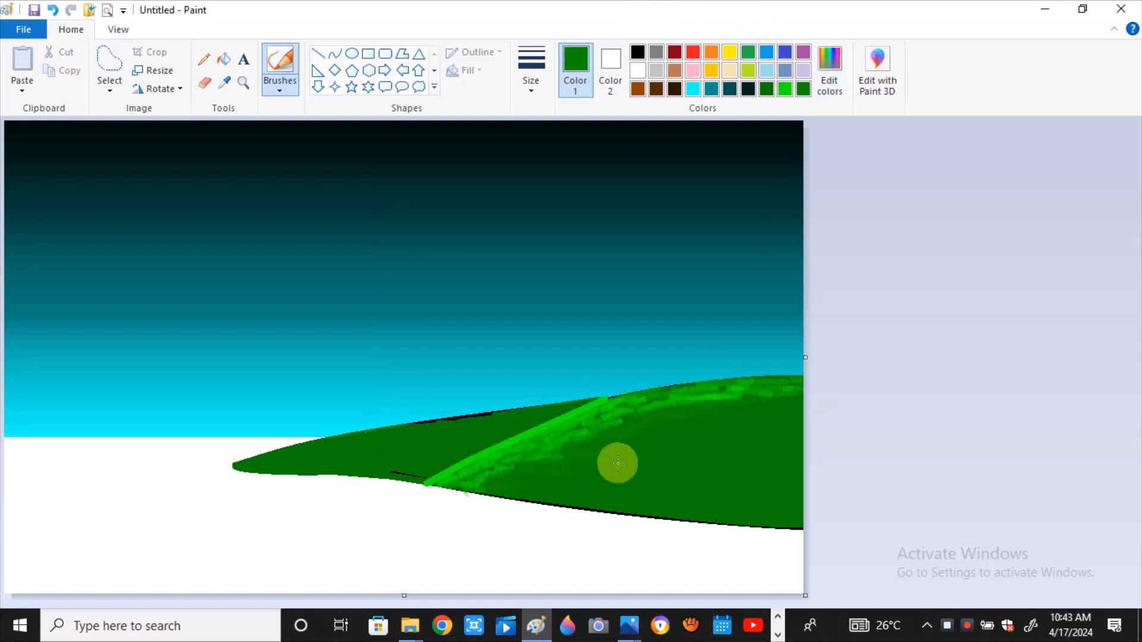
pyautogui.moveTo(508, 507); pyautogui.dragTo(541, 509)
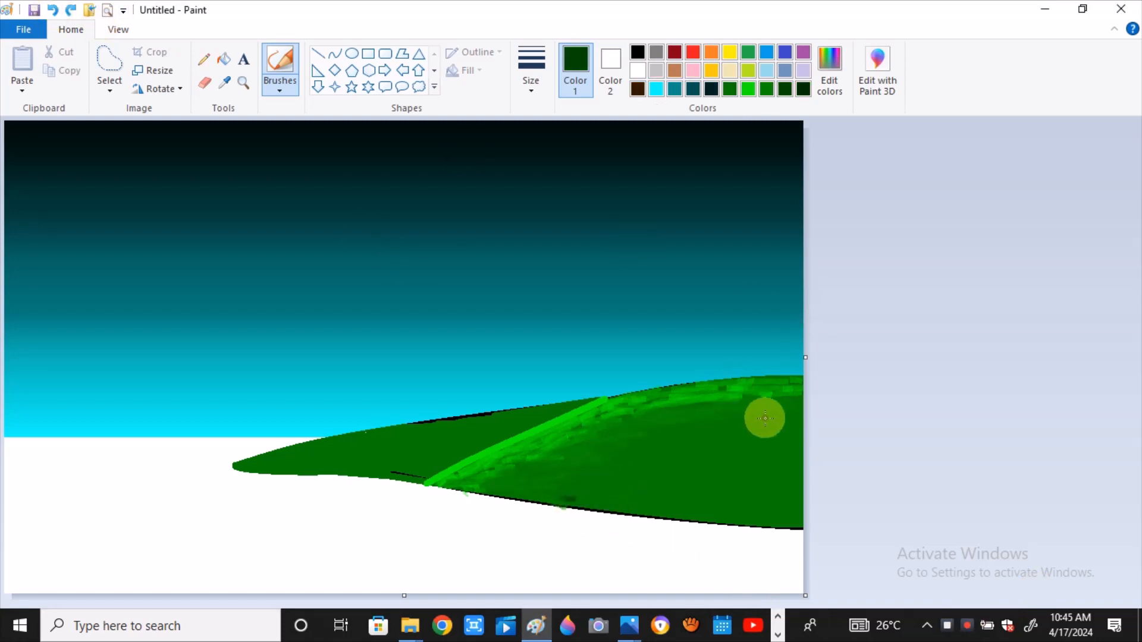
# Brush dark green shadows across the middle and lower part of the large hill, enlarging the brush to the thickest size.
pyautogui.moveTo(765, 418)
pyautogui.mouseDown()
pyautogui.moveTo(715, 425)
pyautogui.moveTo(705, 447)
pyautogui.moveTo(666, 440)
pyautogui.moveTo(640, 464)
pyautogui.moveTo(560, 491)
pyautogui.moveTo(665, 508)
pyautogui.moveTo(679, 496)
pyautogui.moveTo(660, 505)
pyautogui.moveTo(644, 474)
pyautogui.mouseUp()
pyautogui.click(531, 89)
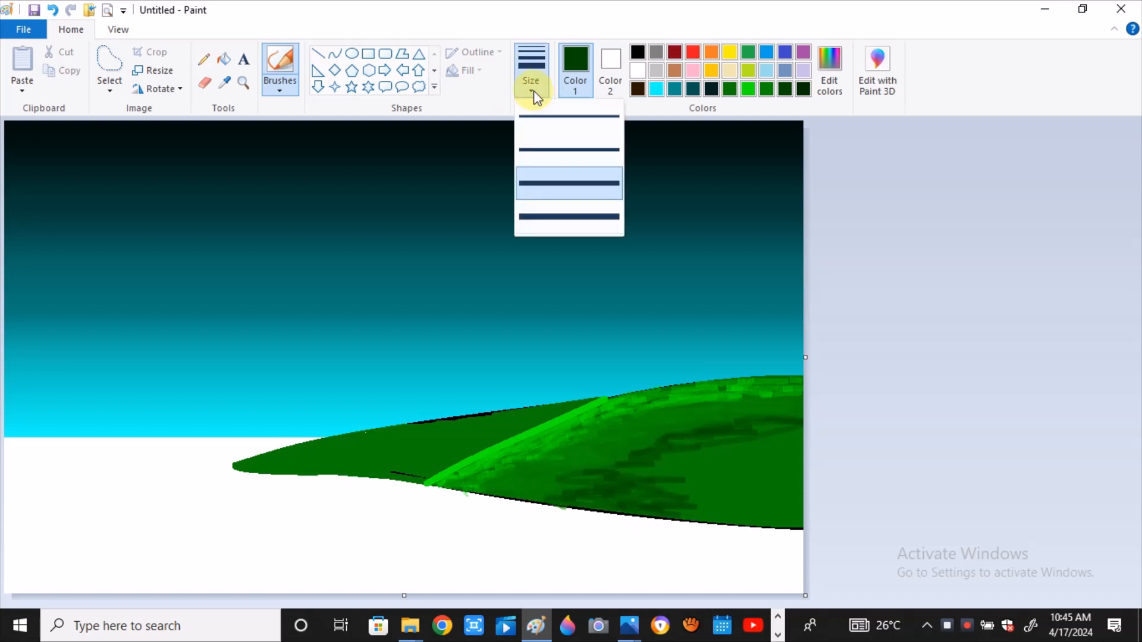
pyautogui.click(569, 217)
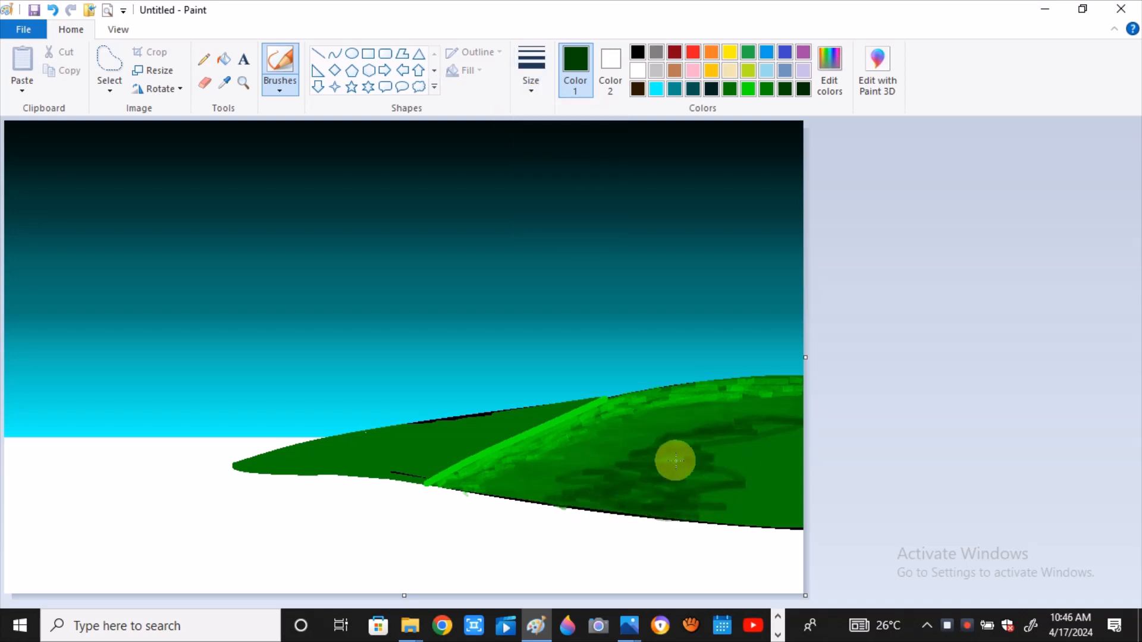
pyautogui.moveTo(675, 461); pyautogui.dragTo(797, 437)
# Deepen the large hill's lower and right-hand shadows with brush strokes in the darkest green of the palette.
pyautogui.click(830, 72)
pyautogui.click(477, 424)
pyautogui.click(803, 89)
pyautogui.click(768, 427)
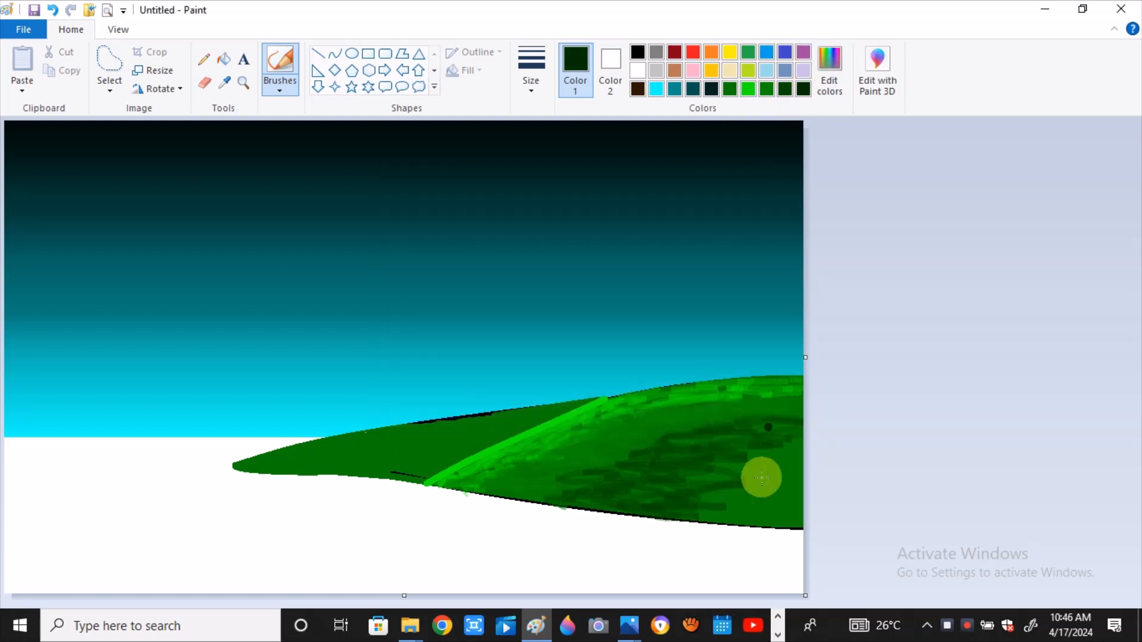
pyautogui.moveTo(762, 478)
pyautogui.mouseDown()
pyautogui.moveTo(749, 518)
pyautogui.moveTo(802, 515)
pyautogui.moveTo(701, 506)
pyautogui.moveTo(771, 488)
pyautogui.moveTo(704, 504)
pyautogui.moveTo(783, 464)
pyautogui.moveTo(751, 457)
pyautogui.moveTo(789, 463)
pyautogui.moveTo(788, 483)
pyautogui.moveTo(744, 485)
pyautogui.moveTo(726, 471)
pyautogui.moveTo(731, 451)
pyautogui.moveTo(588, 480)
pyautogui.mouseUp()
# Blend the large hill's shadows with medium green sampled from its slope, and brush lighter green along the rear slope's crest.
pyautogui.click(225, 82)
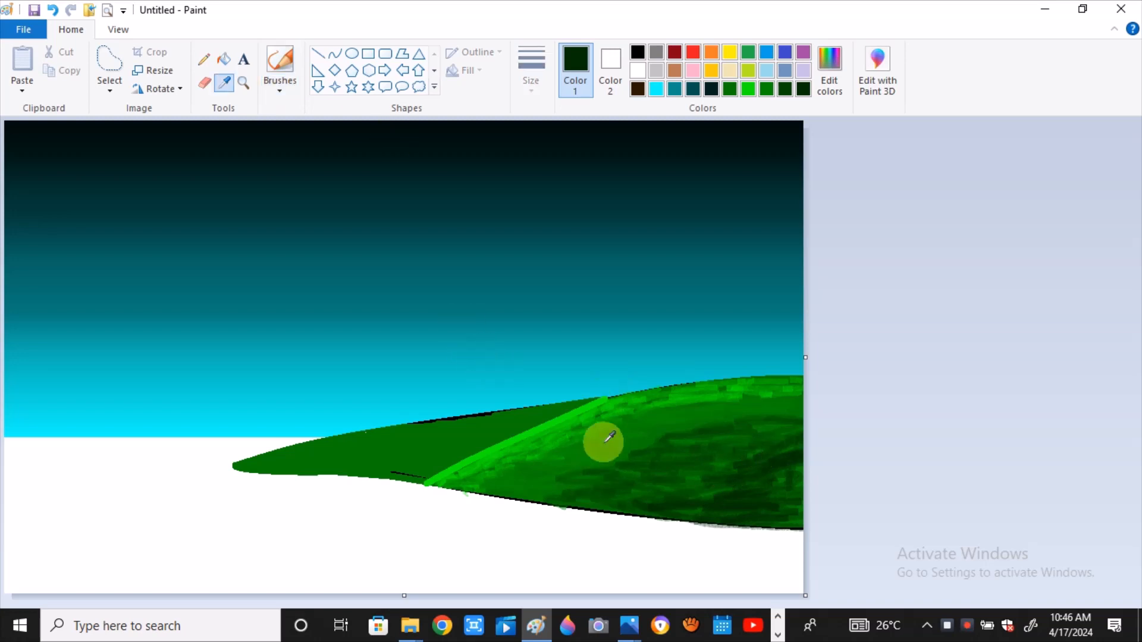
pyautogui.click(602, 442)
pyautogui.moveTo(555, 498)
pyautogui.mouseDown()
pyautogui.moveTo(668, 436)
pyautogui.moveTo(775, 418)
pyautogui.moveTo(709, 467)
pyautogui.mouseUp()
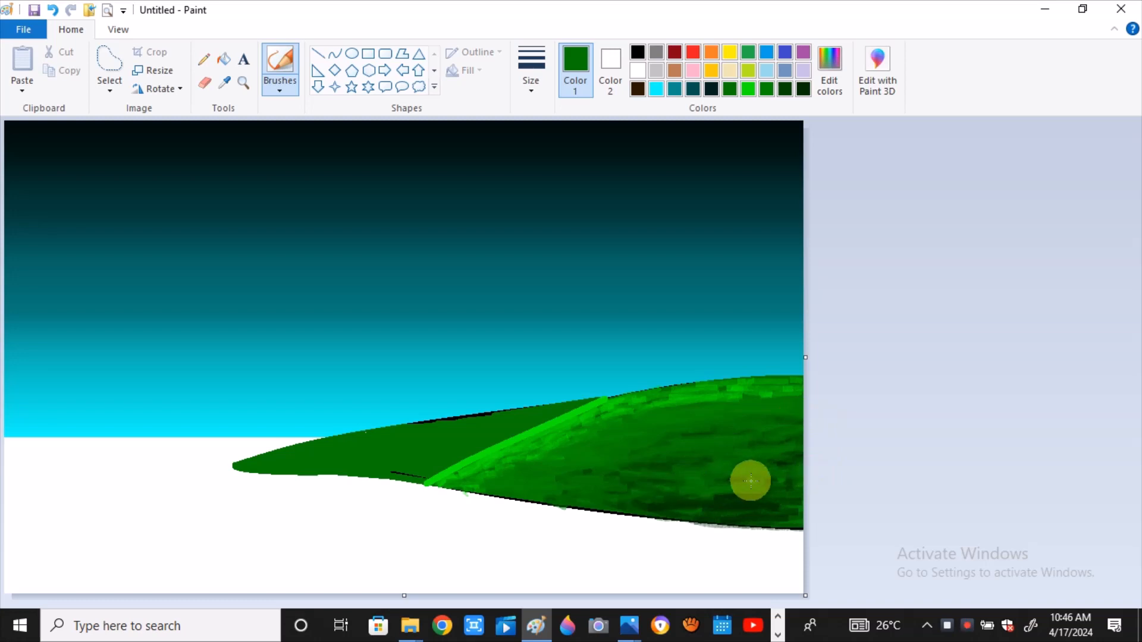
pyautogui.click(690, 352)
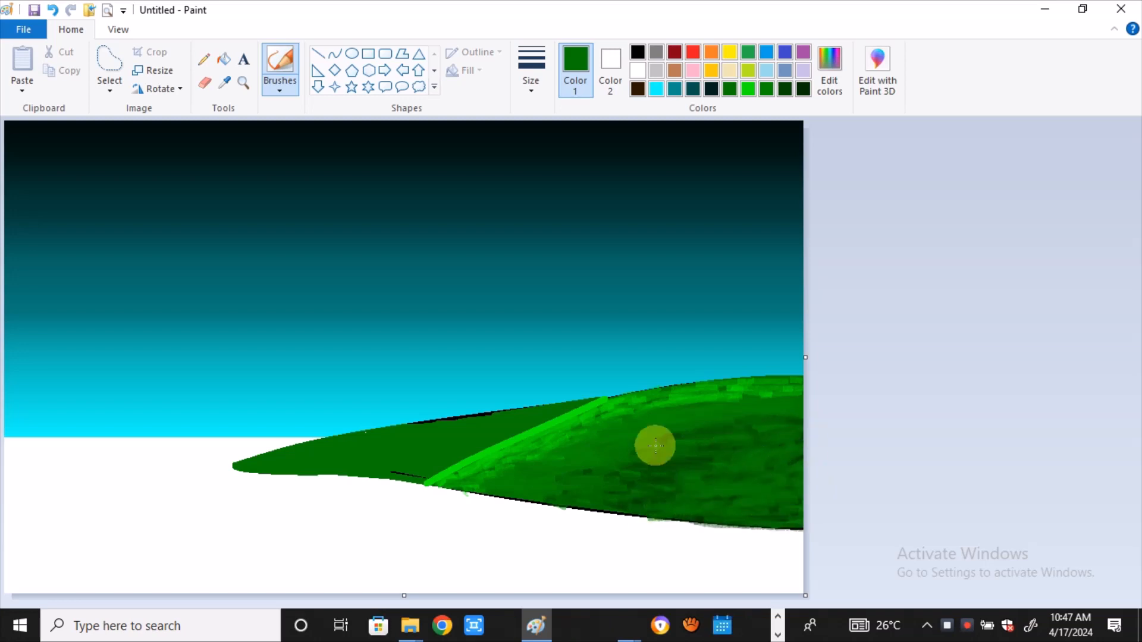
pyautogui.moveTo(288, 458); pyautogui.dragTo(563, 397)
# Outline a second hill at the canvas's left edge in medium green, with a downward curve and a straight horizontal base line.
pyautogui.click(767, 89)
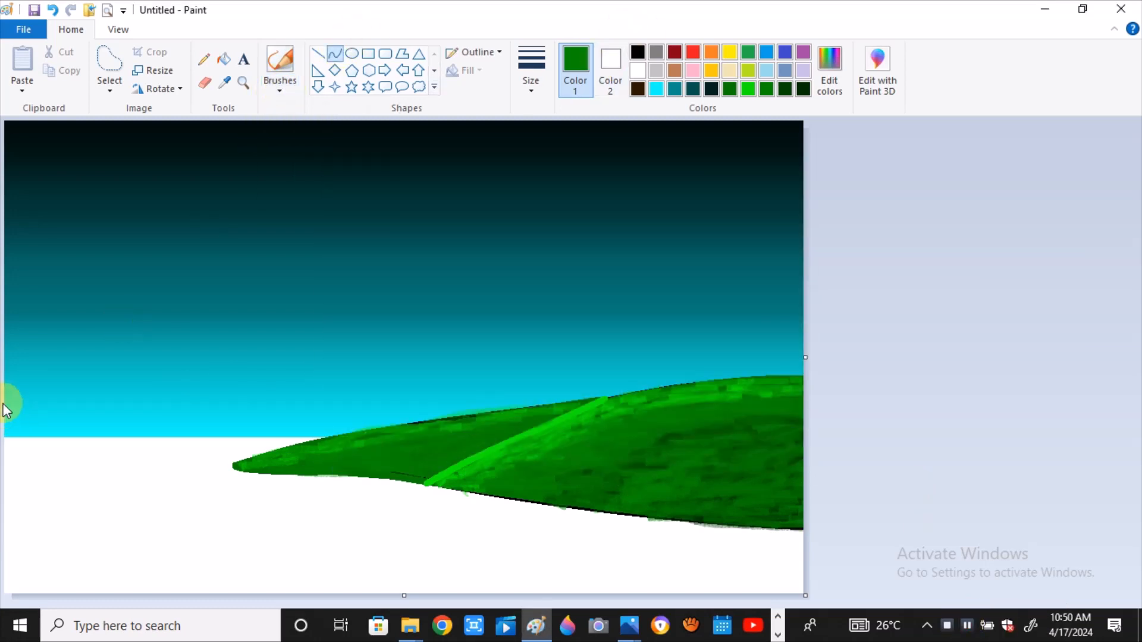
pyautogui.moveTo(5, 403); pyautogui.dragTo(230, 520)
pyautogui.click(808, 153)
pyautogui.moveTo(6, 399); pyautogui.dragTo(233, 500)
pyautogui.moveTo(97, 424); pyautogui.dragTo(163, 444)
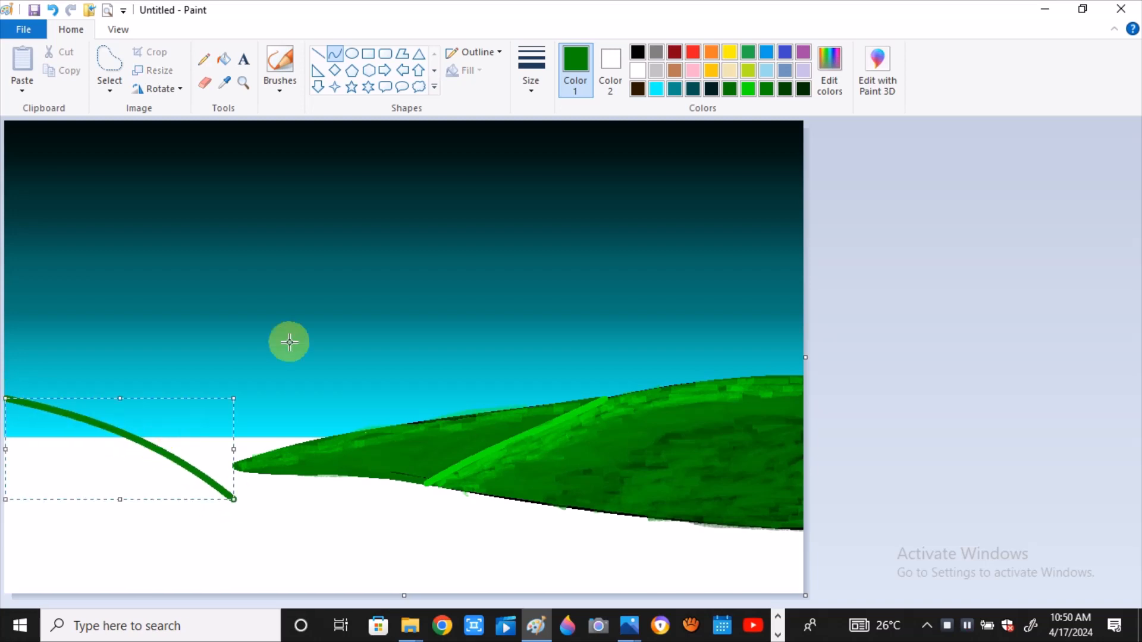
pyautogui.moveTo(231, 499); pyautogui.dragTo(2, 501)
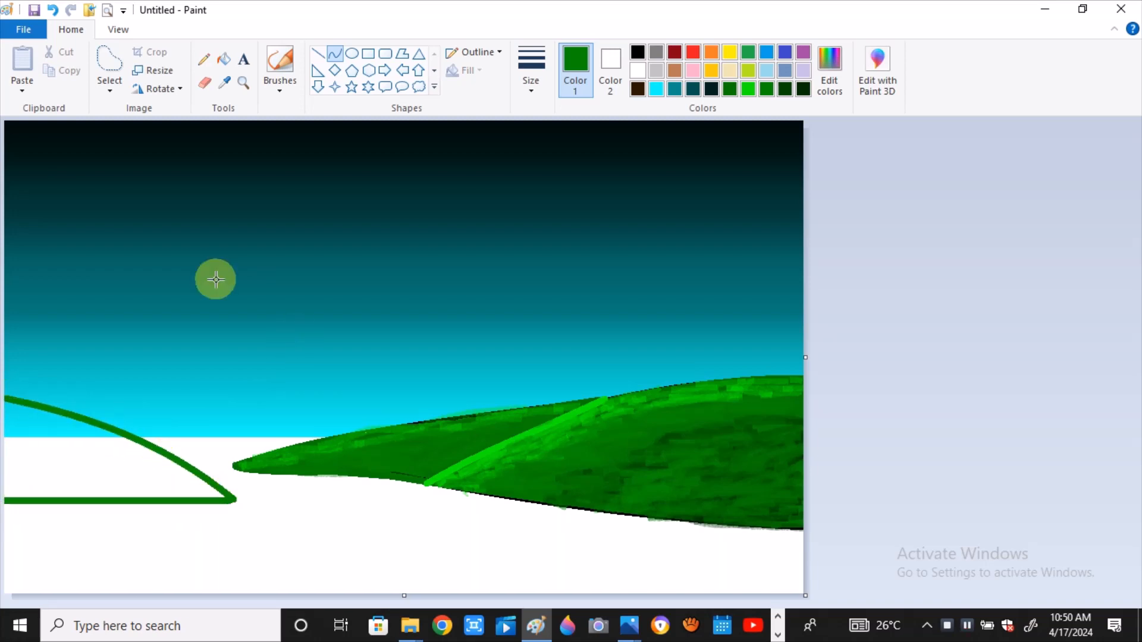
pyautogui.click(279, 62)
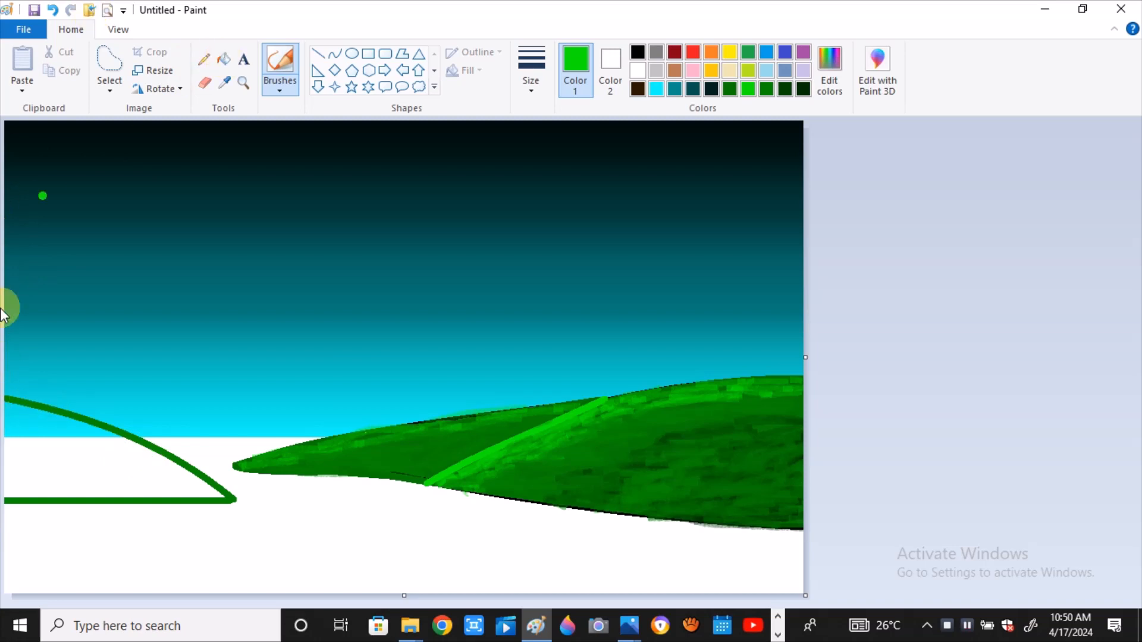
pyautogui.hotkey('ctrl', 'z')
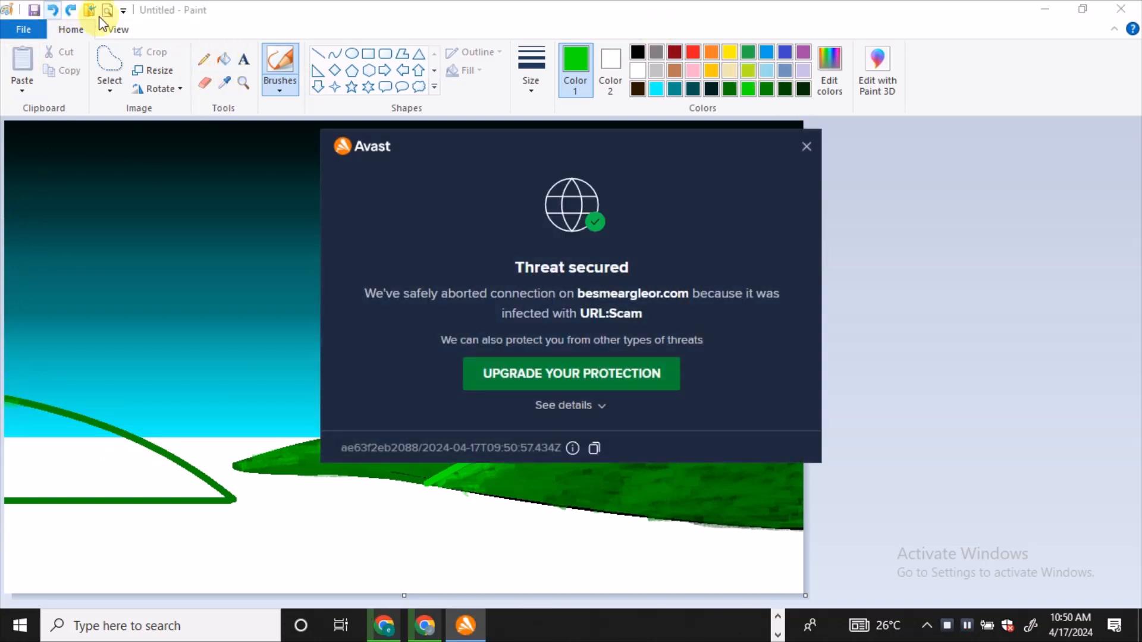
# Sample the green of the left hill's outline and fill the white area inside it with that color.
pyautogui.click(225, 82)
pyautogui.click(136, 492)
pyautogui.click(223, 58)
pyautogui.click(224, 82)
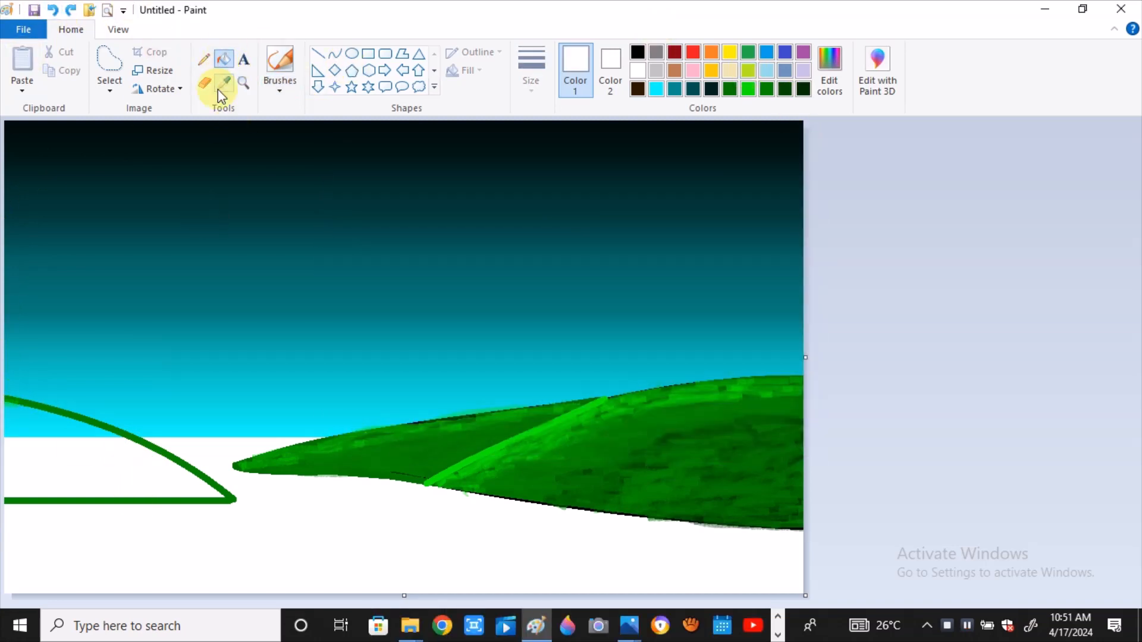
pyautogui.click(21, 501)
pyautogui.click(44, 480)
pyautogui.click(110, 63)
pyautogui.moveTo(6, 401); pyautogui.dragTo(125, 438)
pyautogui.moveTo(0, 389); pyautogui.dragTo(0, 340)
pyautogui.press('Delete')
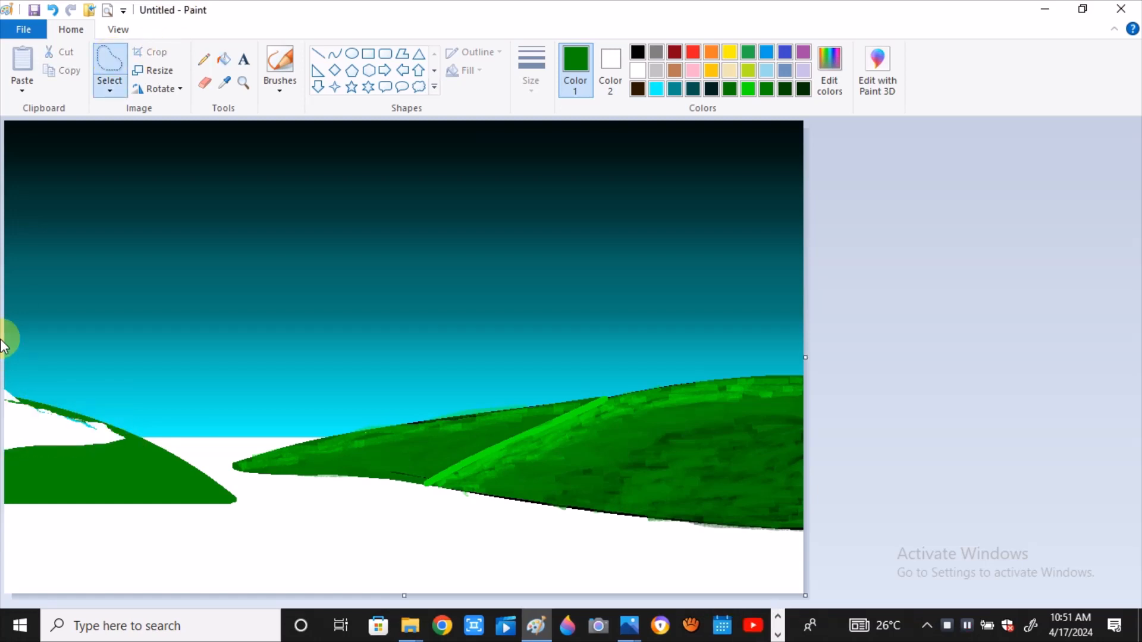
pyautogui.hotkey('ctrl', 'z')
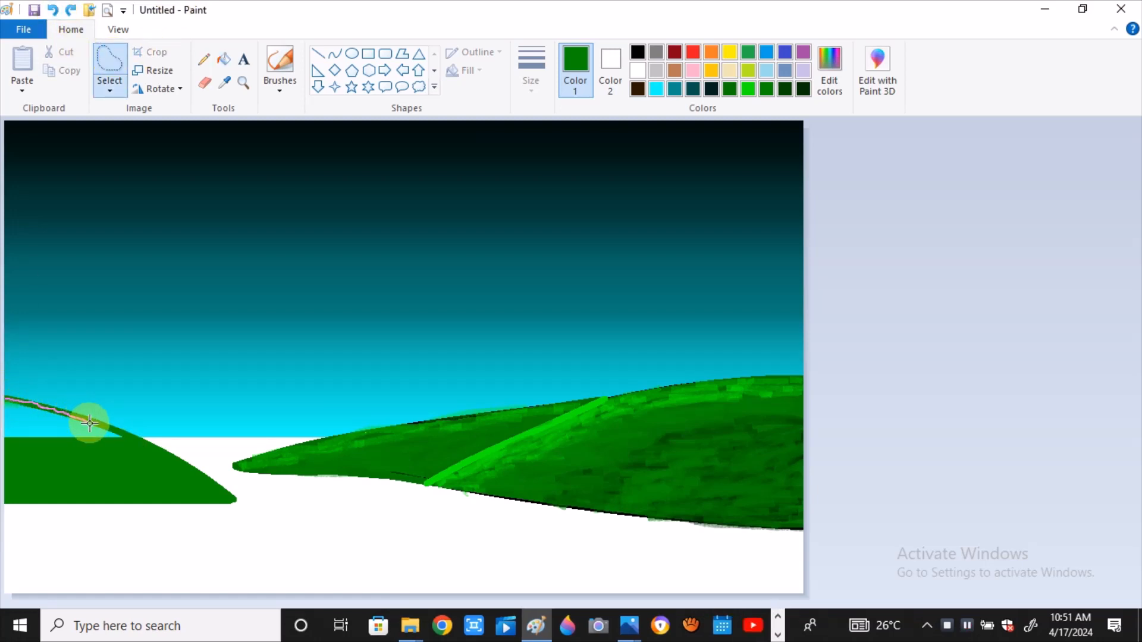
# Clear the blue sky patch inside the left hill with a free-form selection and fill the gap with the hill's green.
pyautogui.press('Delete')
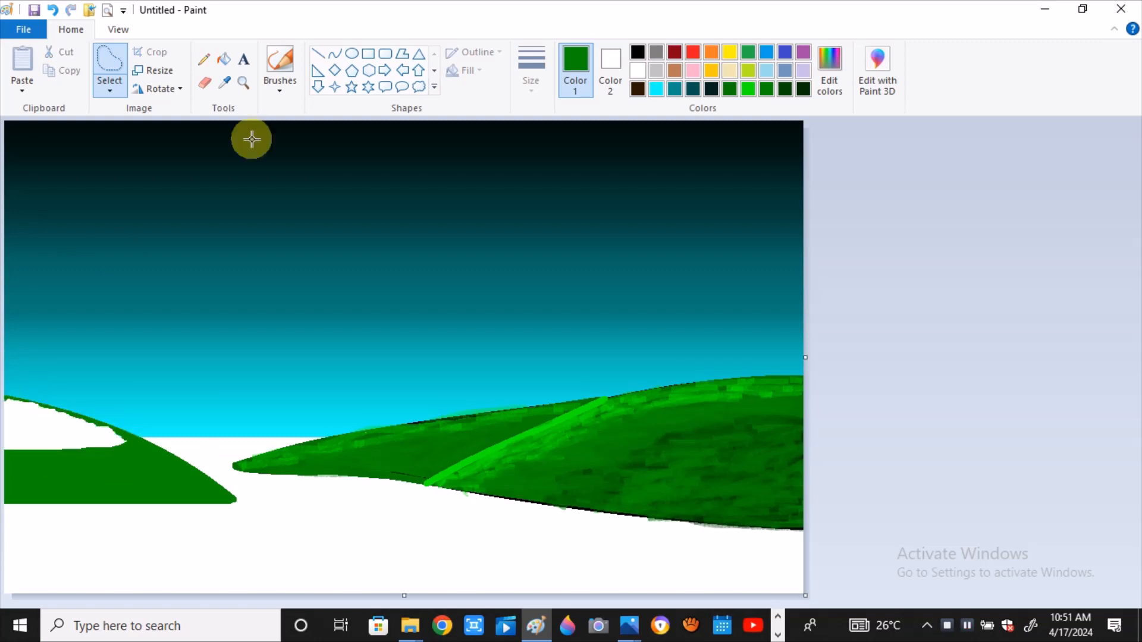
pyautogui.click(224, 59)
pyautogui.click(51, 429)
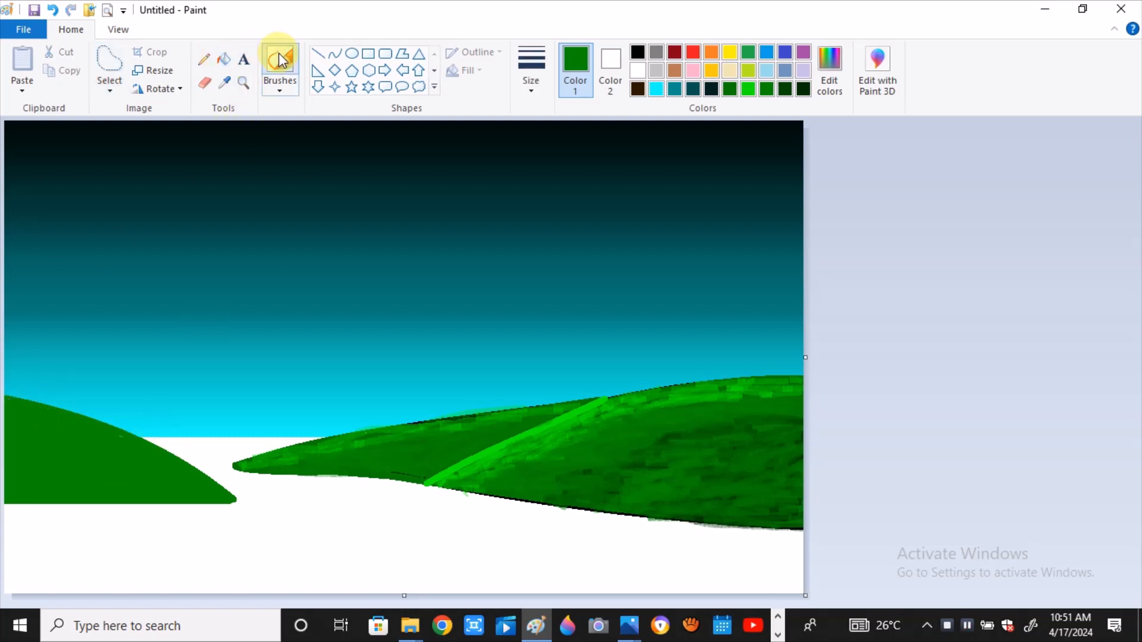
# Brush bright green highlights along the left hill's crest and a newly mixed darker green beneath them.
pyautogui.moveTo(62, 423); pyautogui.dragTo(119, 435)
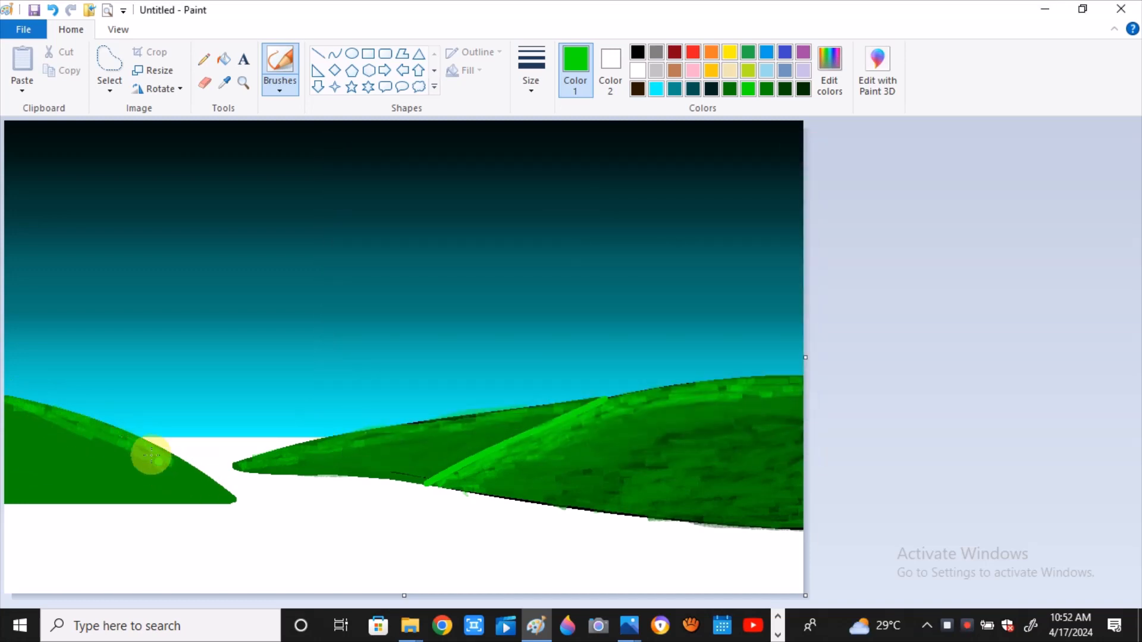
pyautogui.click(767, 90)
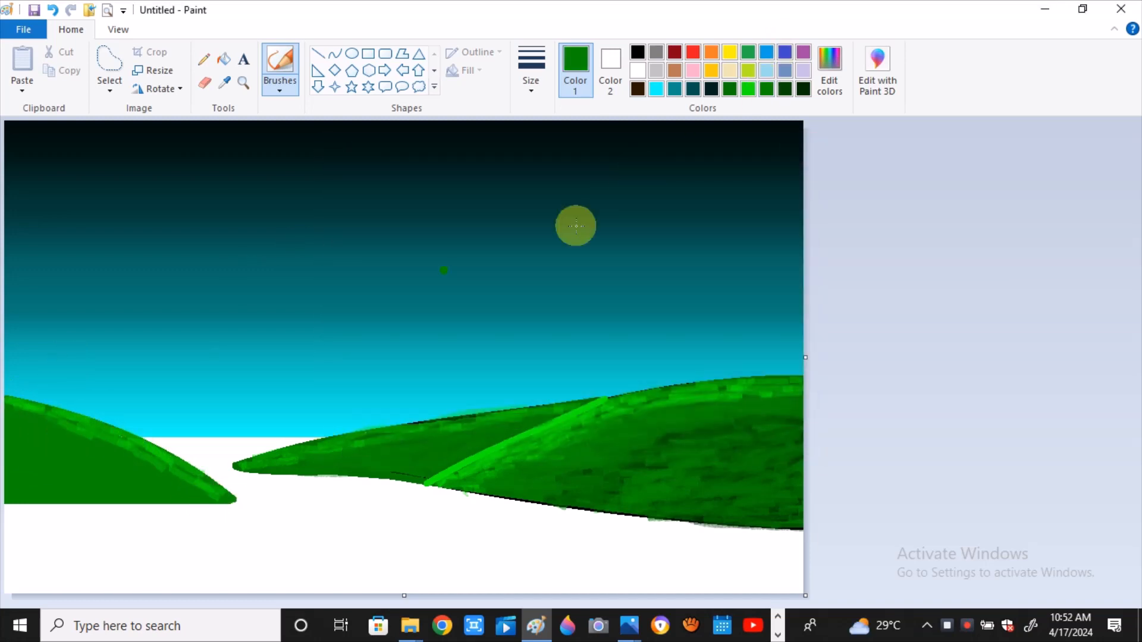
pyautogui.click(830, 74)
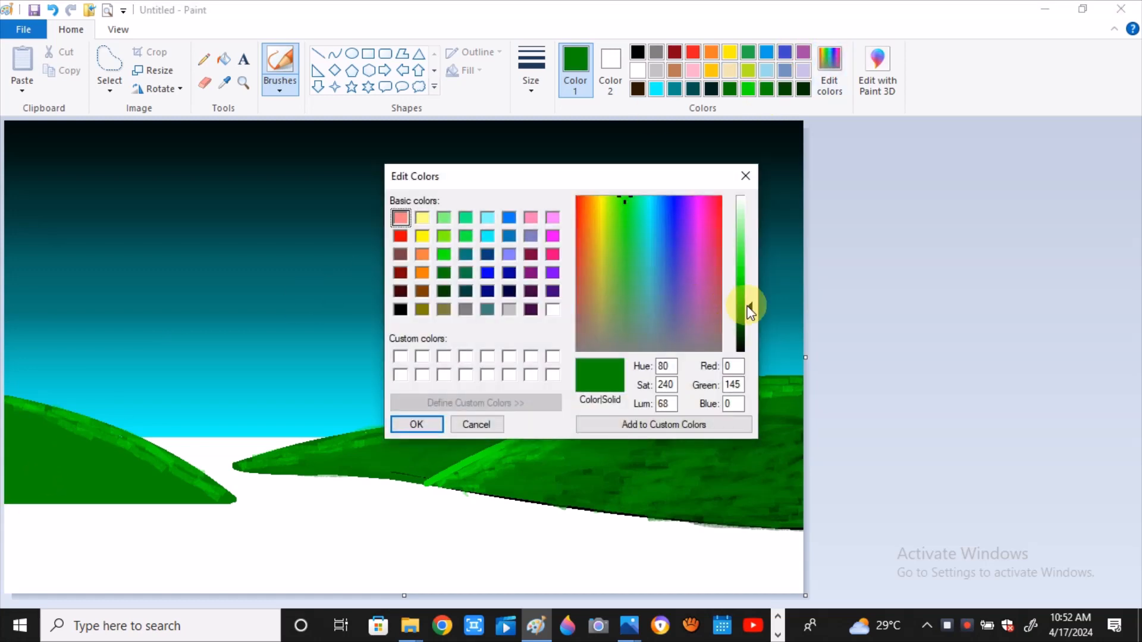
pyautogui.moveTo(749, 307); pyautogui.dragTo(747, 316)
pyautogui.click(416, 426)
pyautogui.moveTo(17, 412); pyautogui.dragTo(90, 448)
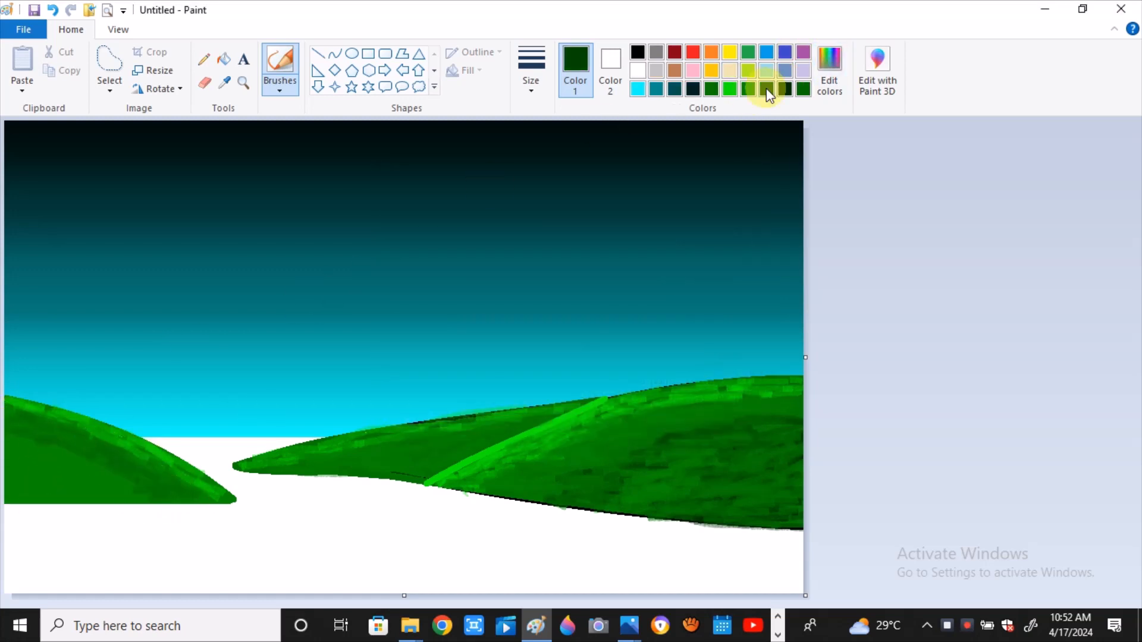
# Brush dark green shadow strokes over the lower body of the left hill.
pyautogui.moveTo(97, 474); pyautogui.dragTo(61, 493)
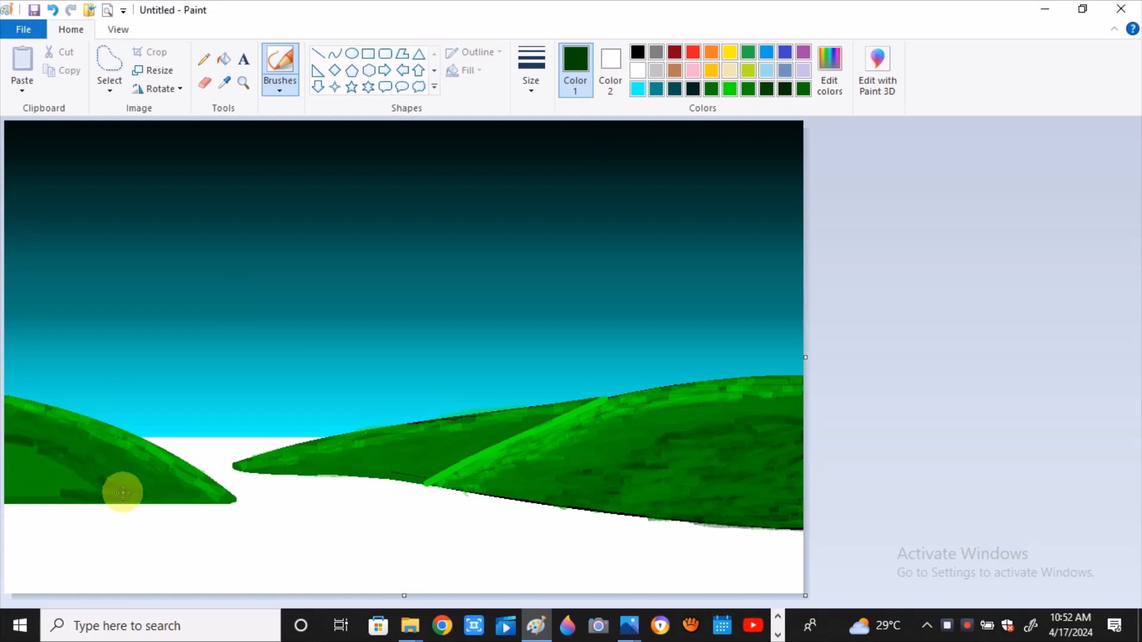
pyautogui.click(799, 163)
pyautogui.moveTo(50, 489); pyautogui.dragTo(6, 445)
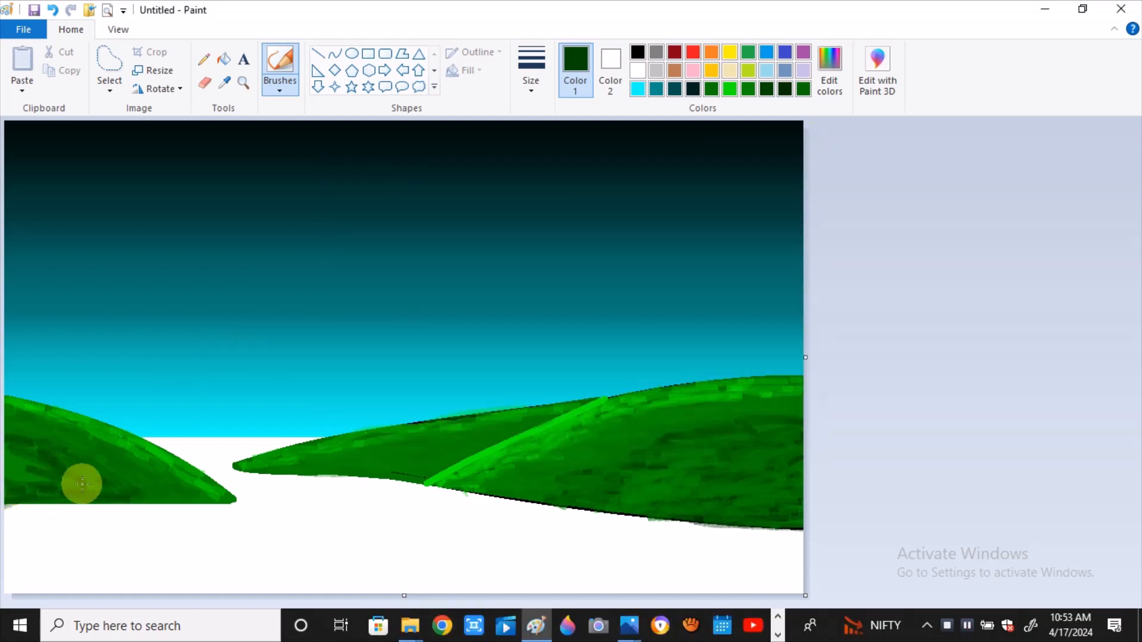
# Paint a round white sun just above the horizon between the hills, using the thickest round brush.
pyautogui.click(283, 84)
pyautogui.click(282, 114)
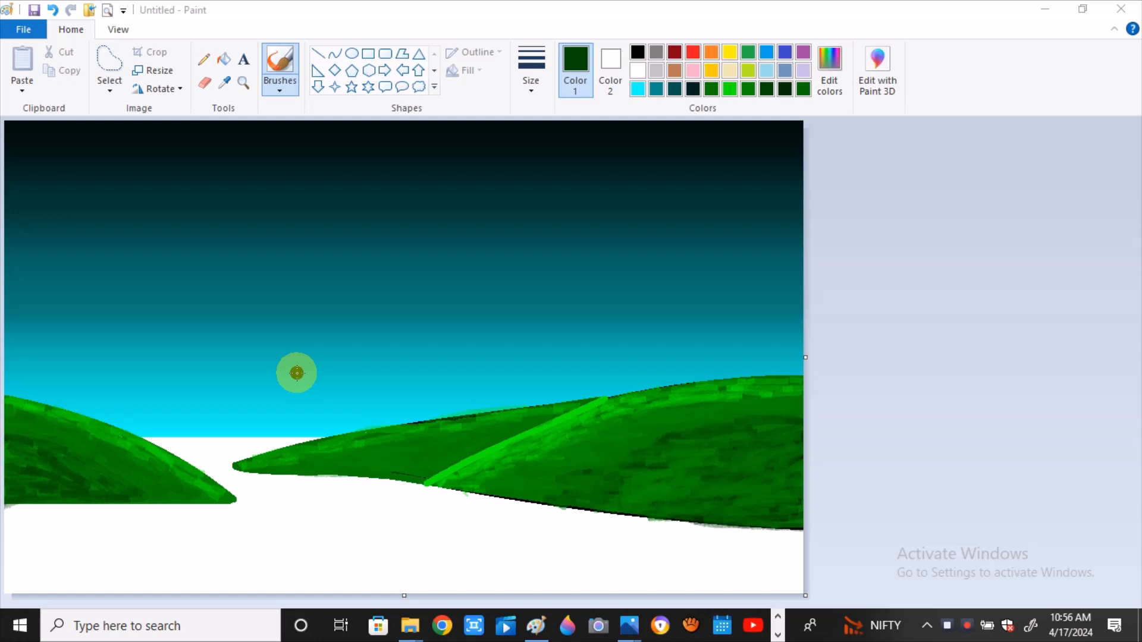
pyautogui.click(531, 71)
pyautogui.click(569, 218)
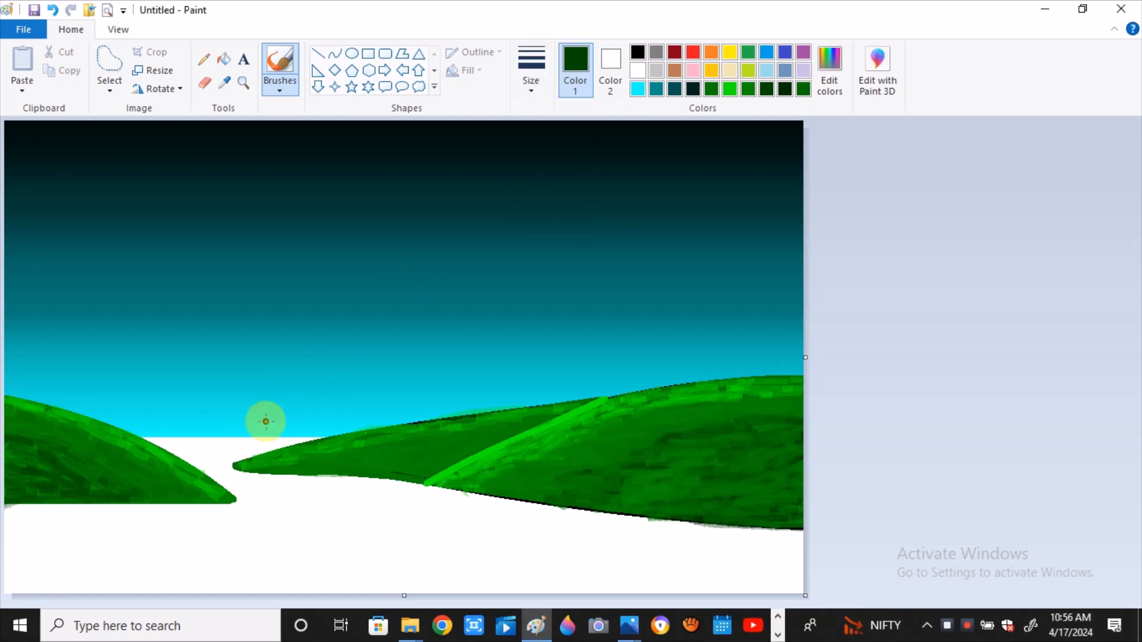
pyautogui.click(638, 70)
pyautogui.click(245, 401)
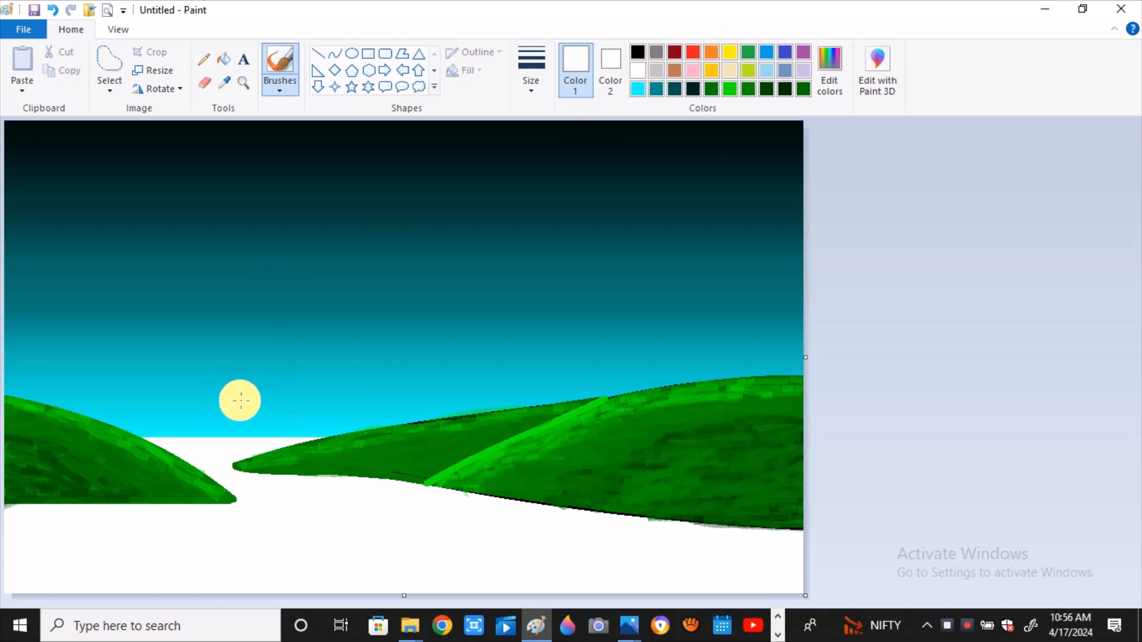
pyautogui.click(224, 59)
pyautogui.click(839, 78)
pyautogui.click(420, 252)
pyautogui.click(411, 423)
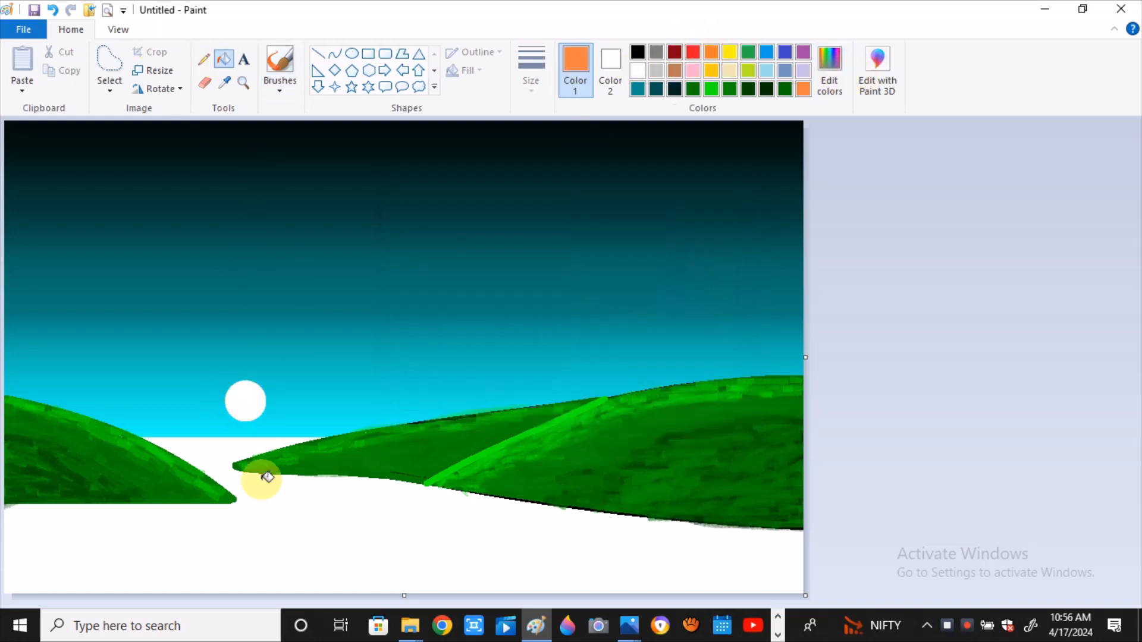
pyautogui.click(262, 471)
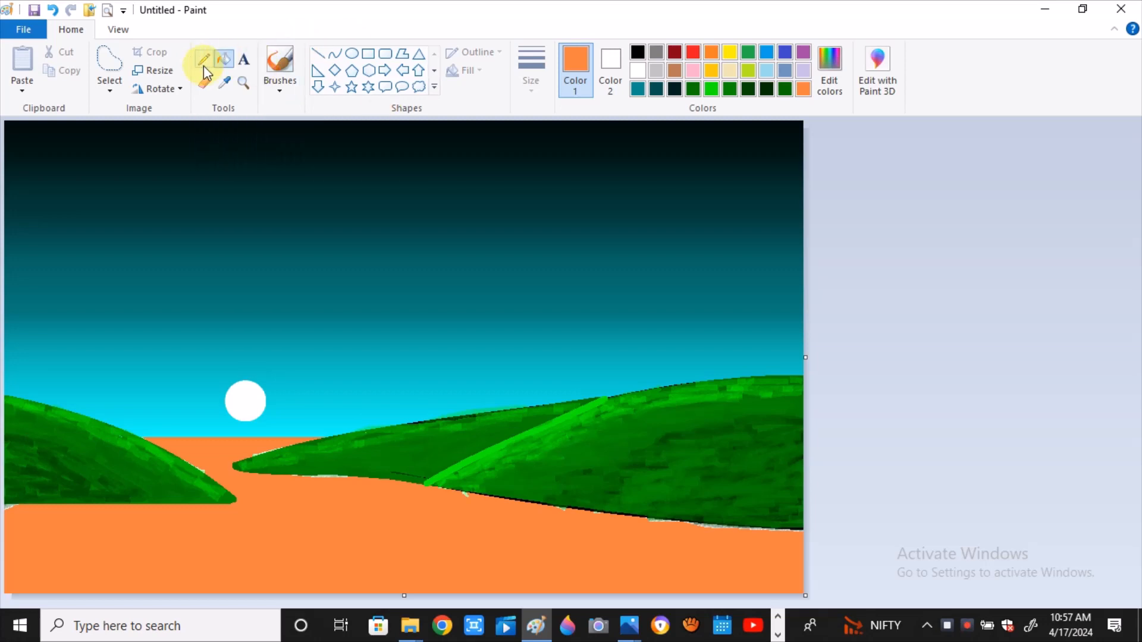
pyautogui.click(53, 10)
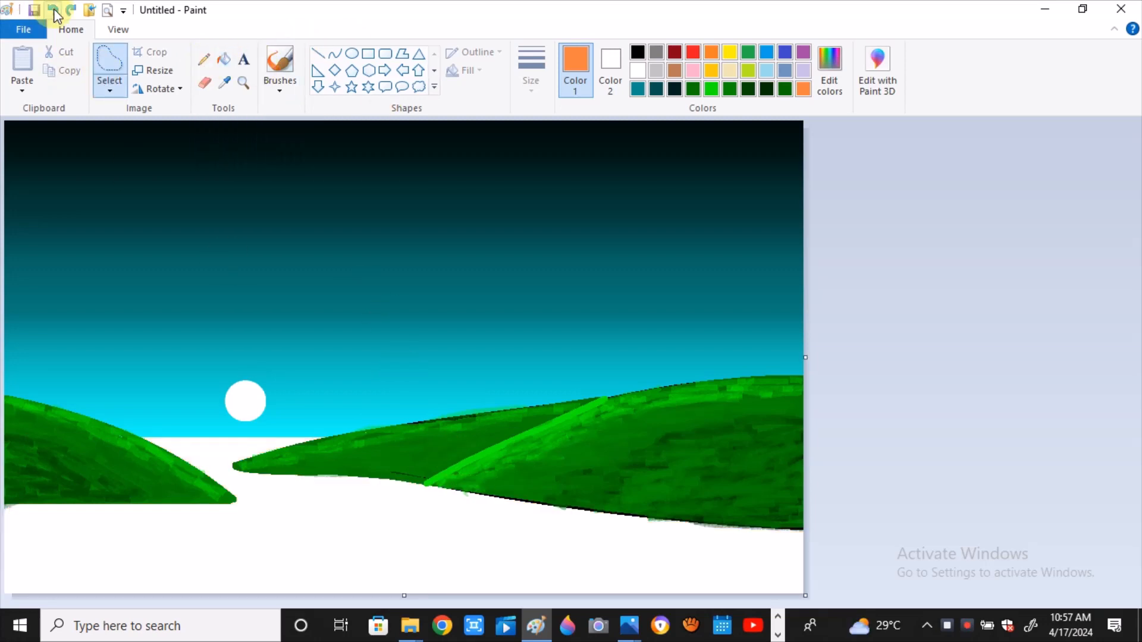
# Brush white over the smudges along the hills' lower edges, and fill the white foreground with a deep orange.
pyautogui.click(637, 70)
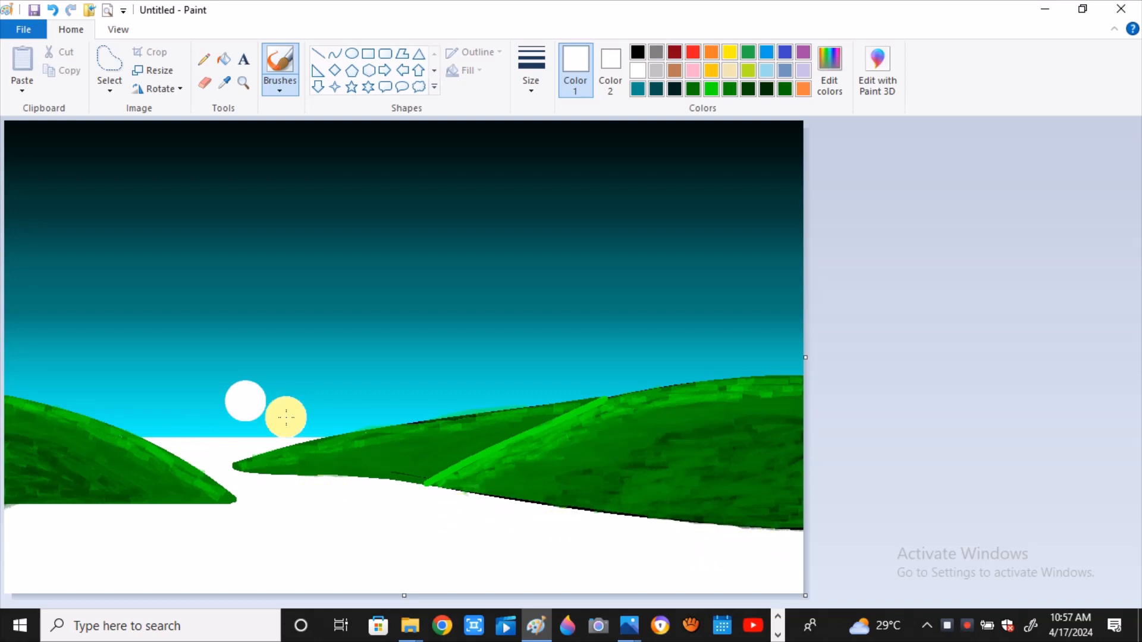
pyautogui.click(224, 59)
pyautogui.click(803, 88)
pyautogui.click(830, 70)
pyautogui.click(416, 424)
pyautogui.click(400, 555)
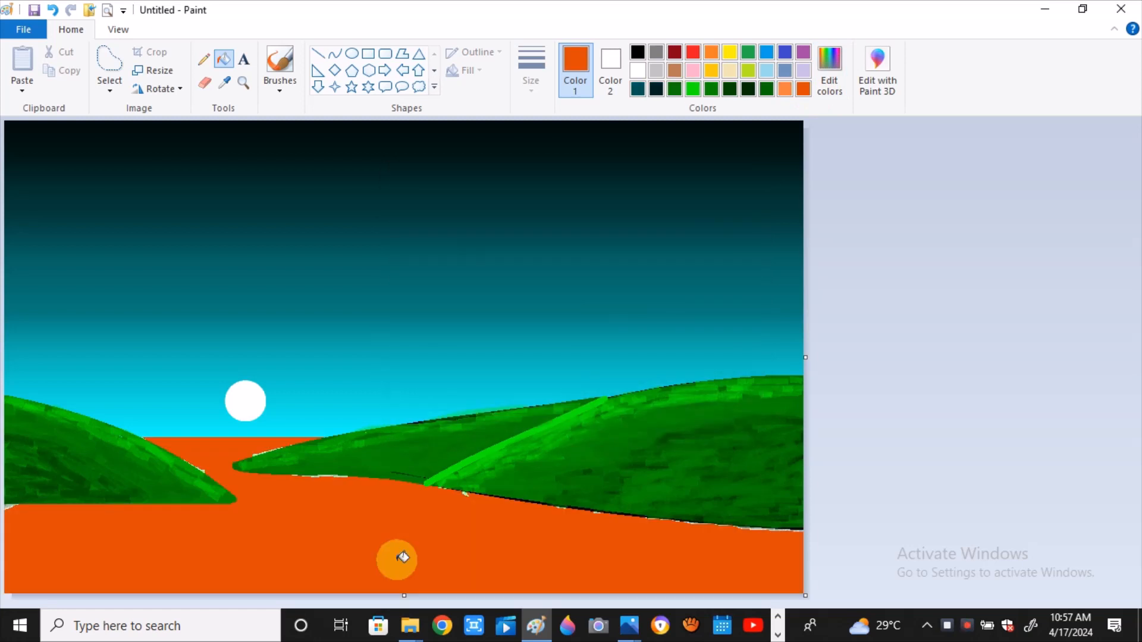
# Refill the foreground with a brighter orange.
pyautogui.click(830, 70)
pyautogui.click(423, 254)
pyautogui.click(416, 424)
pyautogui.click(328, 568)
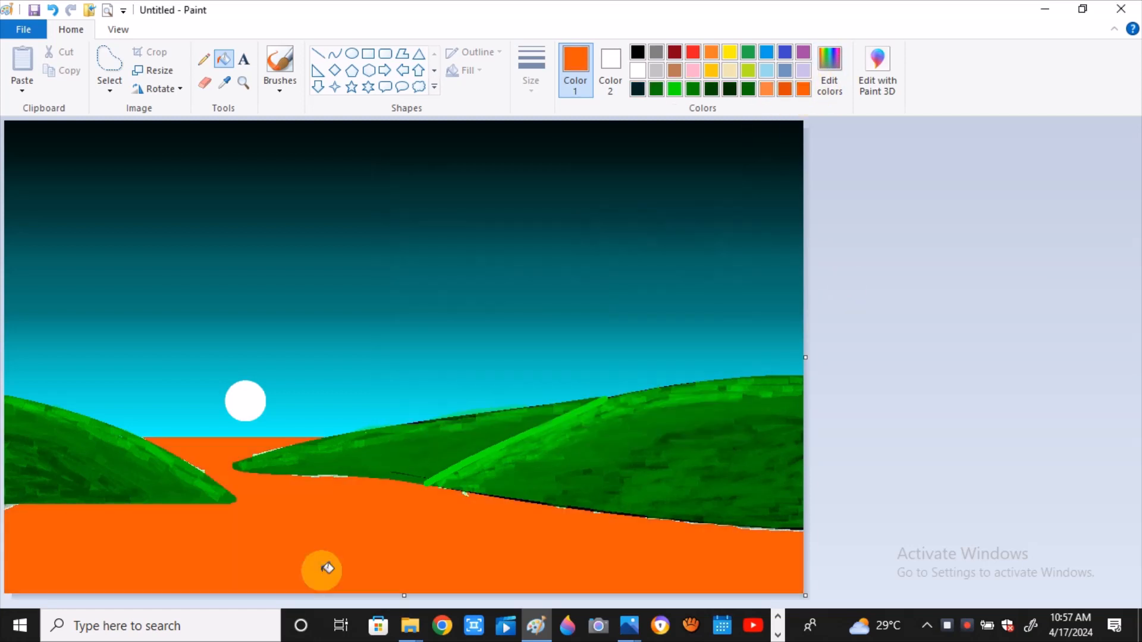
# Mix a light pink of RGB 255, 128, 128 and brush it over the orange along the lower edges of both hills.
pyautogui.click(278, 86)
pyautogui.click(377, 145)
pyautogui.click(825, 70)
pyautogui.click(407, 238)
pyautogui.click(416, 424)
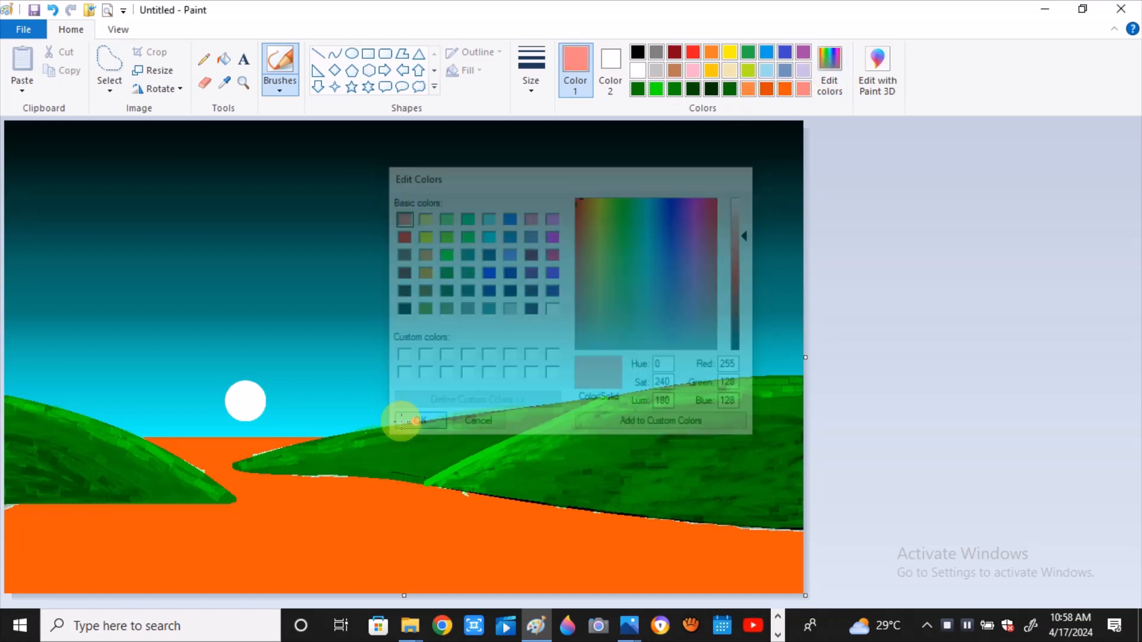
pyautogui.moveTo(150, 440)
pyautogui.mouseDown()
pyautogui.moveTo(199, 458)
pyautogui.moveTo(244, 501)
pyautogui.mouseUp()
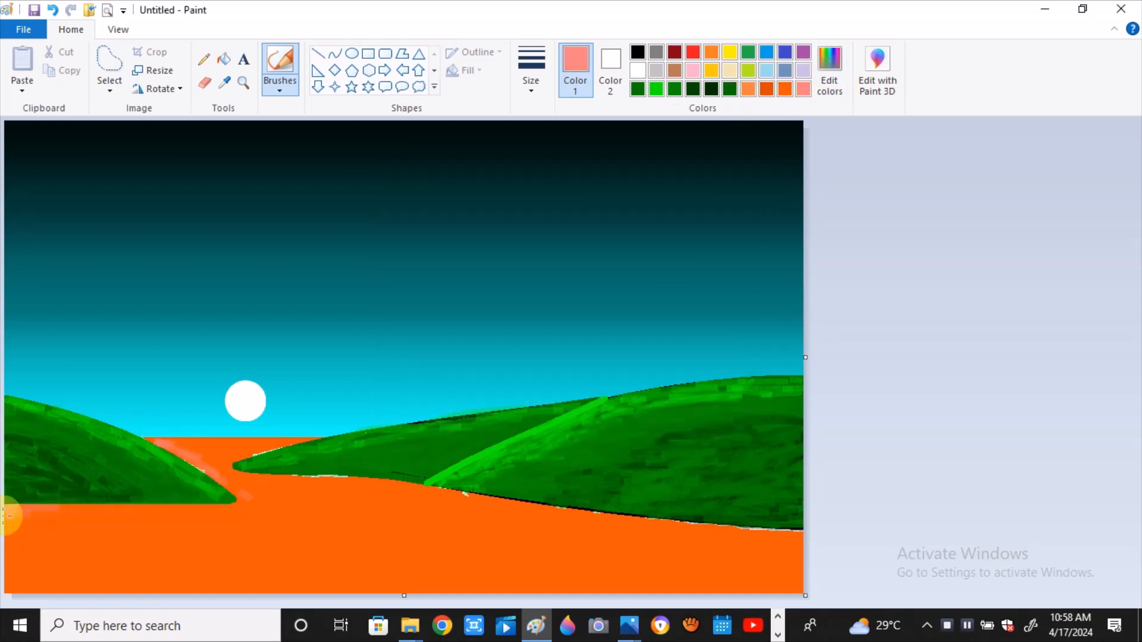
pyautogui.moveTo(9, 516); pyautogui.dragTo(171, 510)
pyautogui.moveTo(238, 469)
pyautogui.mouseDown()
pyautogui.moveTo(402, 483)
pyautogui.moveTo(469, 501)
pyautogui.moveTo(464, 509)
pyautogui.moveTo(486, 505)
pyautogui.moveTo(474, 498)
pyautogui.moveTo(676, 535)
pyautogui.moveTo(600, 520)
pyautogui.moveTo(802, 532)
pyautogui.mouseUp()
# Draw two thick vertical white lines as poles, one on the rear slope's ridge and a taller one on the large hill's crest.
pyautogui.click(318, 54)
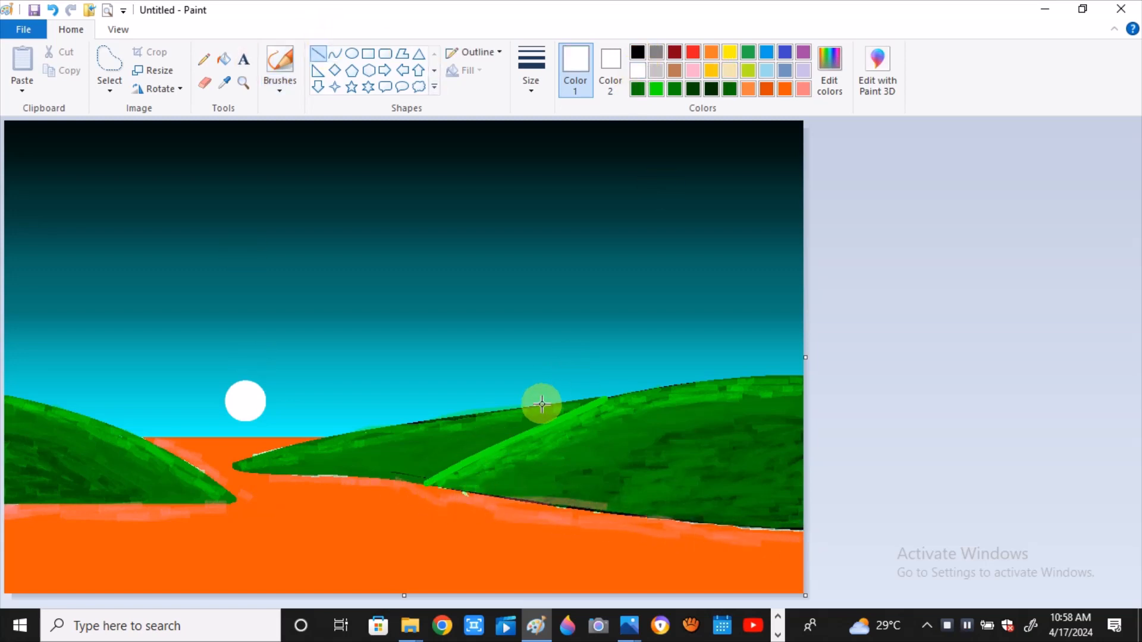
pyautogui.moveTo(542, 404); pyautogui.dragTo(542, 324)
pyautogui.moveTo(681, 385); pyautogui.dragTo(681, 291)
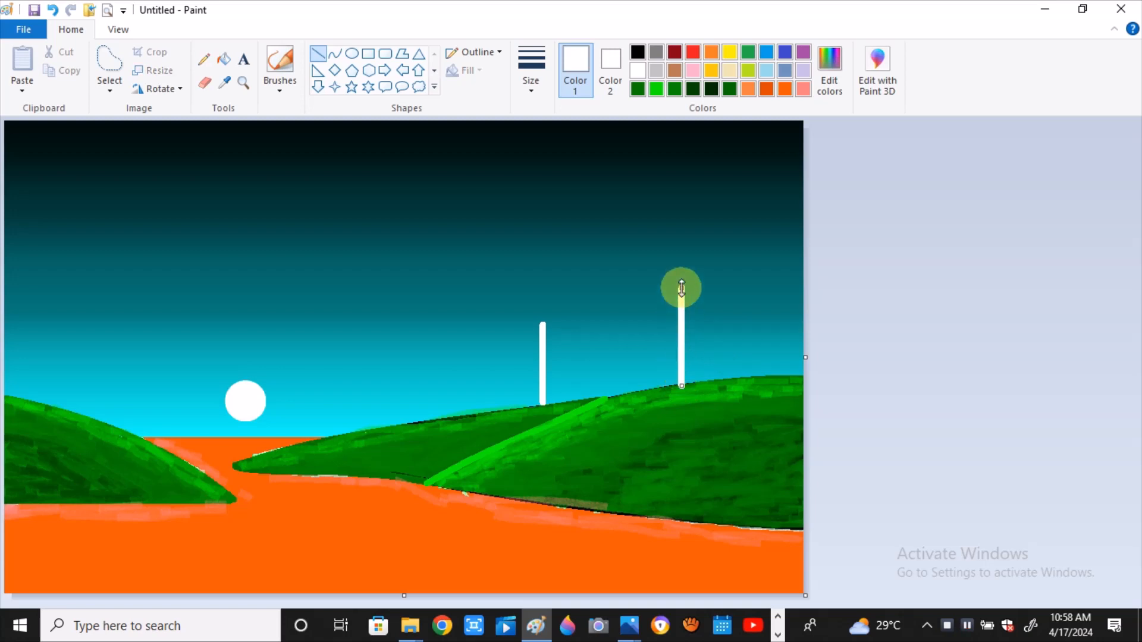
# Shift the tall white pole along the large hill's crest, add a shorter pole beside it, and try another line from the rear pole.
pyautogui.moveTo(680, 333); pyautogui.dragTo(637, 331)
pyautogui.moveTo(708, 312); pyautogui.dragTo(708, 359)
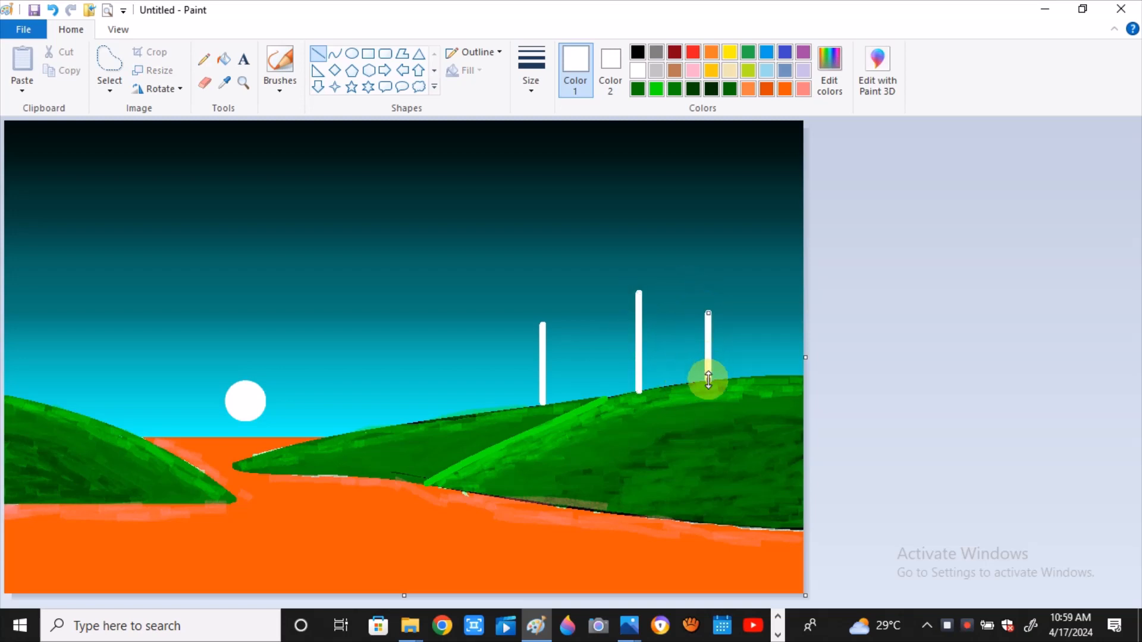
pyautogui.moveTo(543, 324); pyautogui.dragTo(587, 268)
# Undo the white poles and the pink strokes along the large hill's lower edge.
pyautogui.click(49, 11)
pyautogui.click(49, 12)
pyautogui.click(49, 11)
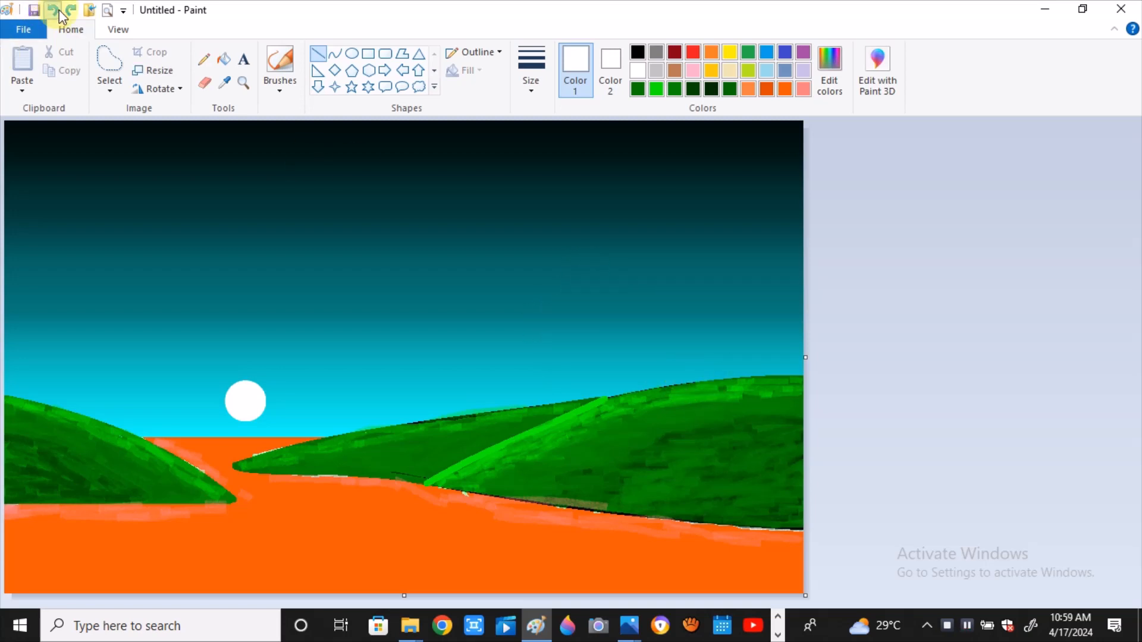
pyautogui.click(60, 12)
pyautogui.click(60, 12)
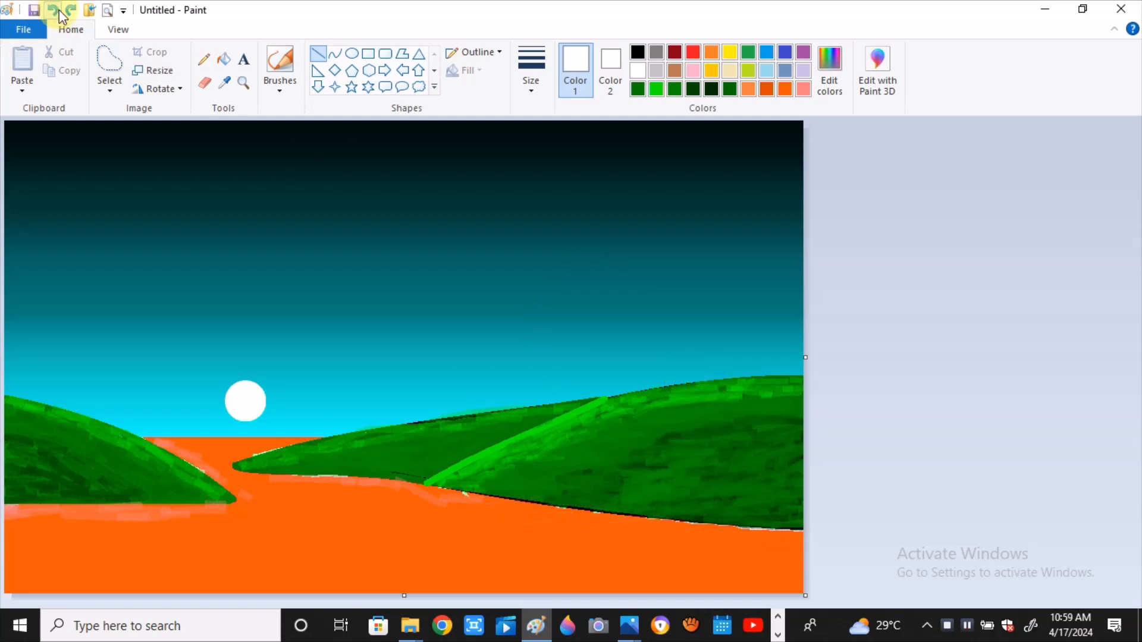
# Outline a gable roof above the large hill's crest with thick dark red lines, its long side slope reaching the canvas edge.
pyautogui.click(675, 57)
pyautogui.moveTo(648, 309); pyautogui.dragTo(546, 360)
pyautogui.moveTo(647, 310); pyautogui.dragTo(707, 358)
pyautogui.moveTo(648, 309)
pyautogui.mouseDown()
pyautogui.moveTo(734, 309)
pyautogui.moveTo(797, 365)
pyautogui.mouseUp()
pyautogui.moveTo(707, 357); pyautogui.dragTo(801, 369)
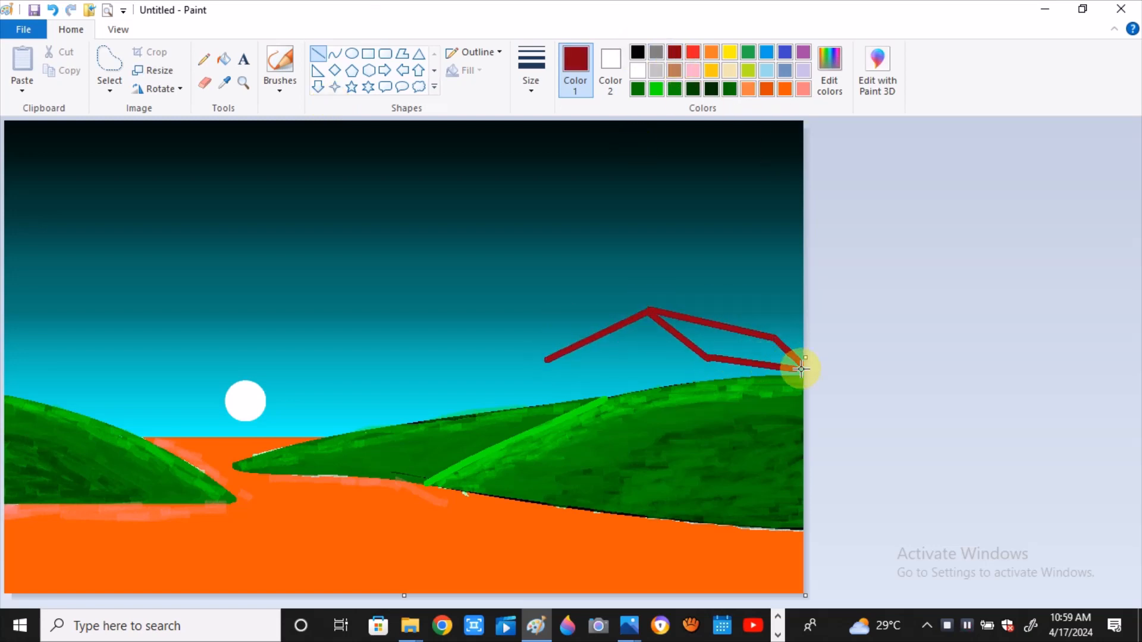
# Thicken the front roof slope into a broad dark red band and fill the side slope solid dark red.
pyautogui.moveTo(546, 360)
pyautogui.mouseDown()
pyautogui.moveTo(578, 361)
pyautogui.moveTo(657, 322)
pyautogui.moveTo(566, 358)
pyautogui.mouseUp()
pyautogui.moveTo(651, 314)
pyautogui.mouseDown()
pyautogui.moveTo(577, 348)
pyautogui.moveTo(577, 362)
pyautogui.moveTo(569, 354)
pyautogui.moveTo(647, 321)
pyautogui.moveTo(560, 359)
pyautogui.mouseUp()
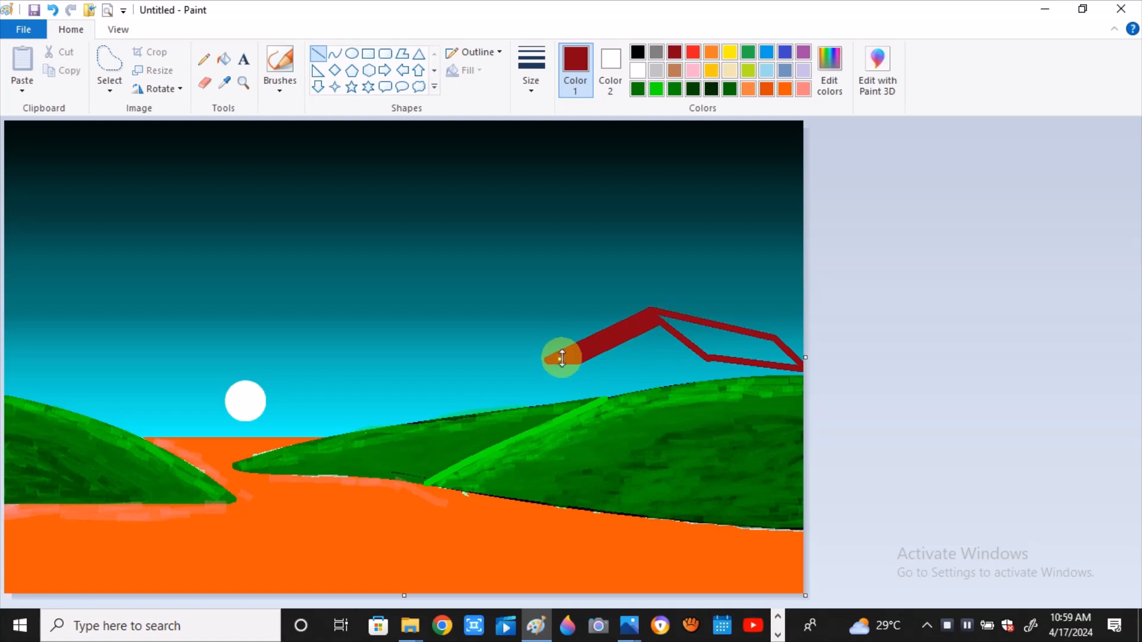
pyautogui.moveTo(673, 325)
pyautogui.mouseDown()
pyautogui.moveTo(711, 356)
pyautogui.moveTo(777, 345)
pyautogui.moveTo(727, 355)
pyautogui.moveTo(744, 313)
pyautogui.moveTo(764, 352)
pyautogui.moveTo(732, 332)
pyautogui.moveTo(791, 355)
pyautogui.moveTo(709, 319)
pyautogui.moveTo(757, 355)
pyautogui.moveTo(703, 333)
pyautogui.moveTo(757, 357)
pyautogui.moveTo(711, 357)
pyautogui.mouseUp()
# Mix a darker shade of the dark red and fill the roof's long side slope with it.
pyautogui.click(701, 263)
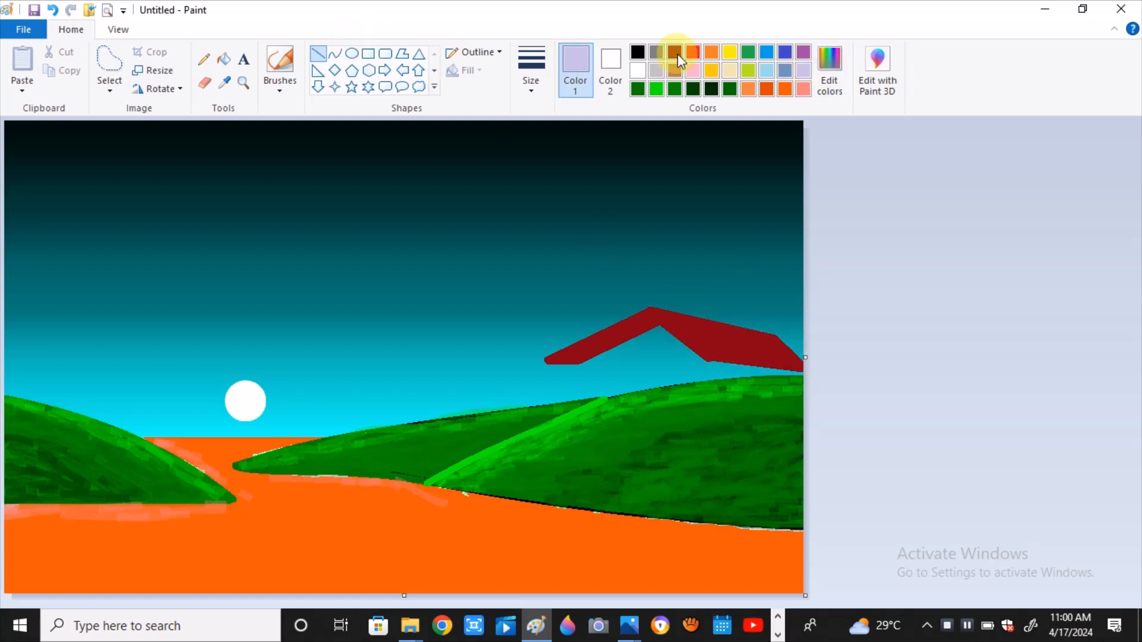
pyautogui.doubleClick(679, 55)
pyautogui.click(415, 429)
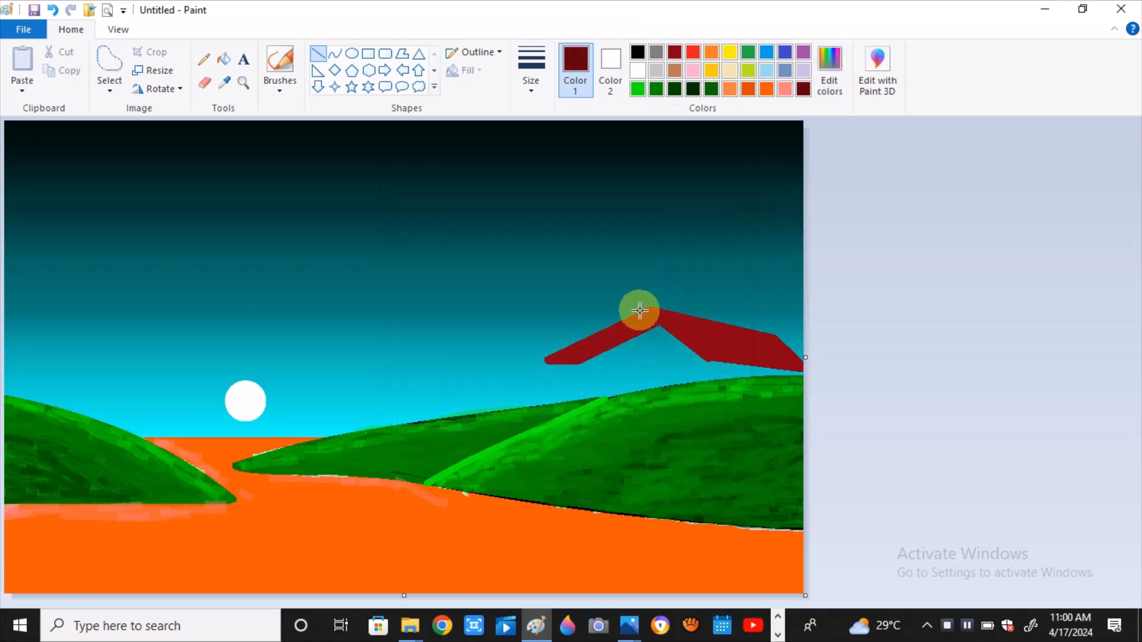
pyautogui.click(225, 60)
pyautogui.click(711, 347)
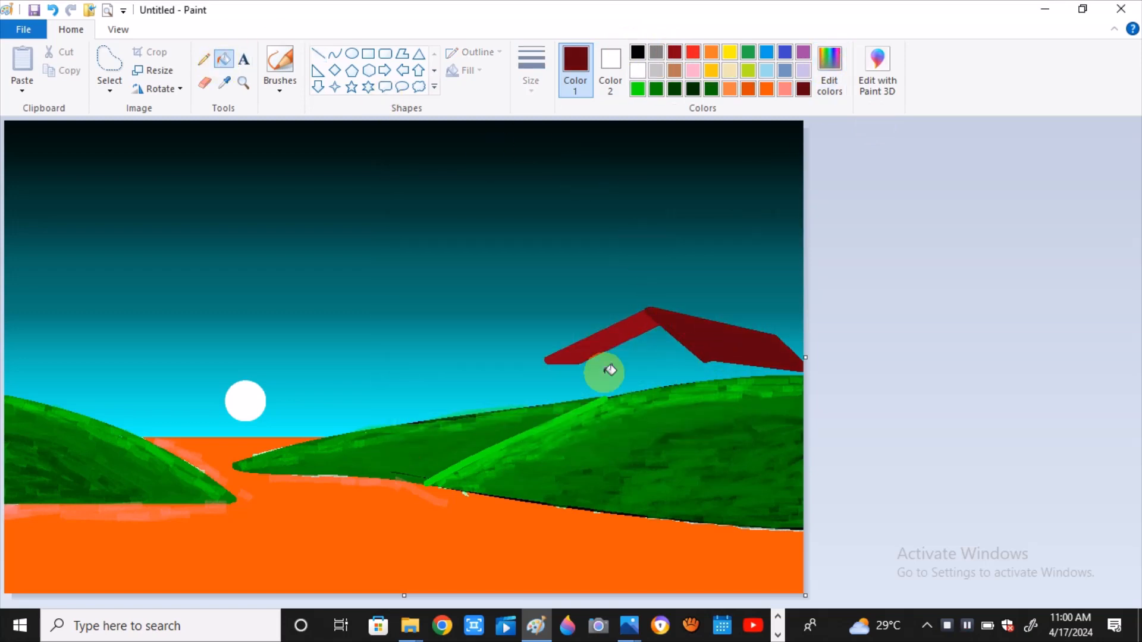
# Draw three short vertical white lines as posts from the roof's lower corners down to the hills.
pyautogui.click(638, 72)
pyautogui.click(318, 55)
pyautogui.moveTo(561, 365); pyautogui.dragTo(562, 401)
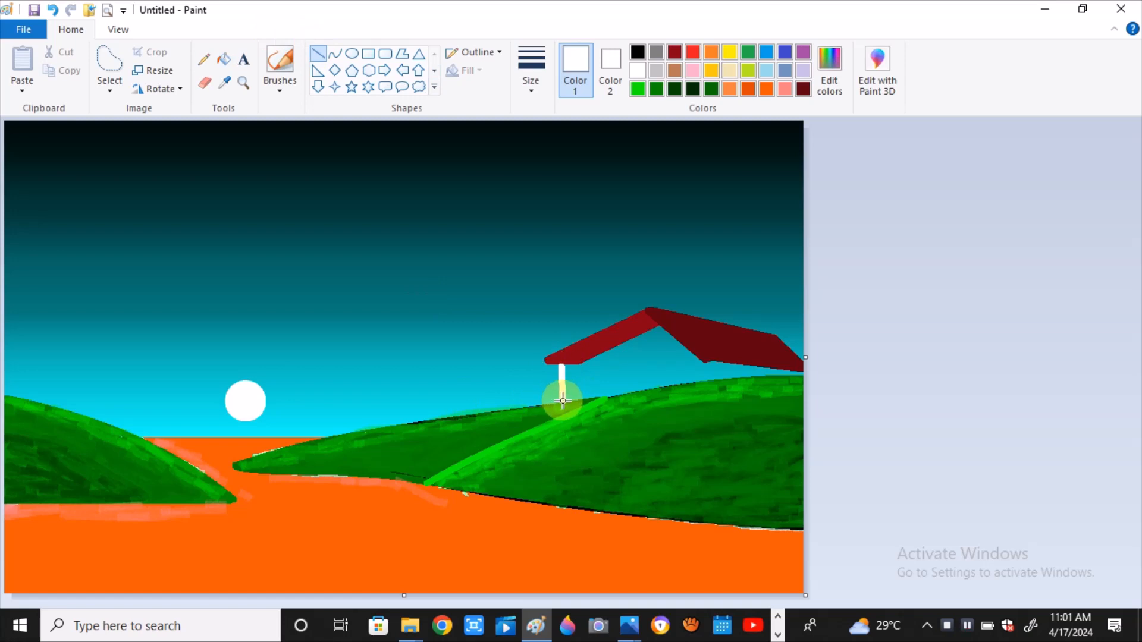
pyautogui.click(694, 361)
pyautogui.moveTo(700, 384); pyautogui.dragTo(698, 383)
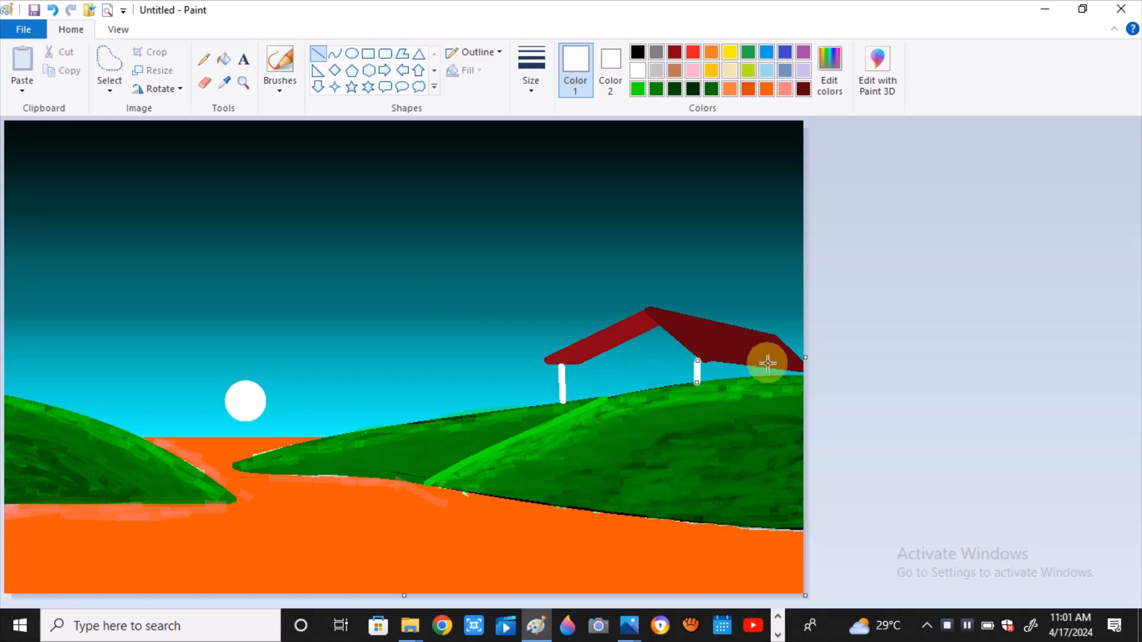
pyautogui.click(800, 375)
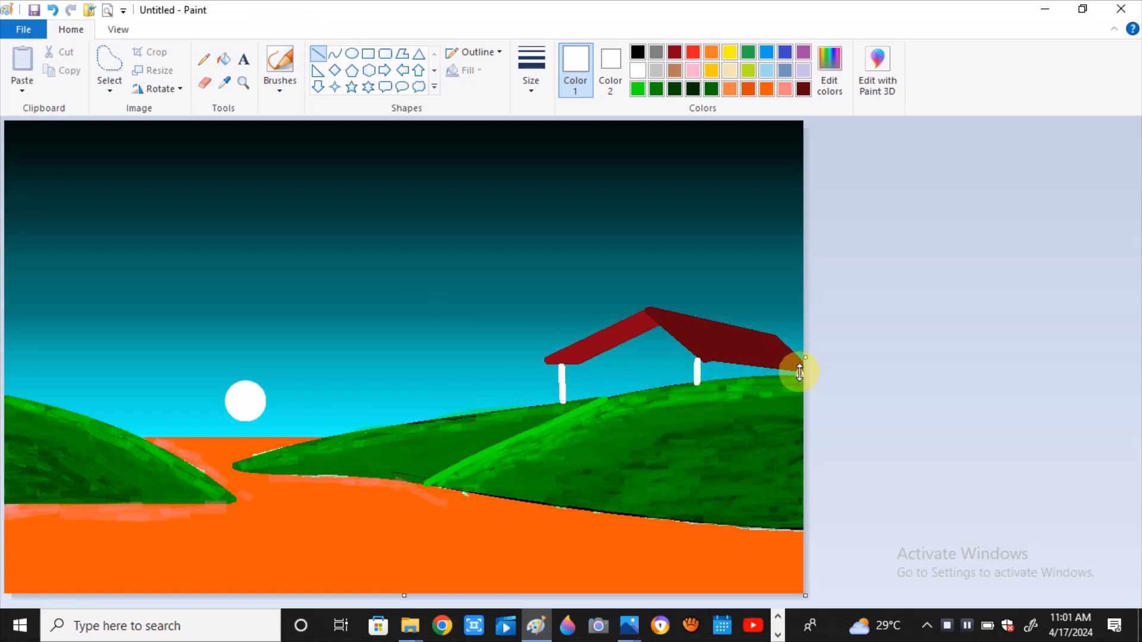
# Outline the house's front wall with white lines under the sloping roof edge and along the hill ridge.
pyautogui.click(279, 65)
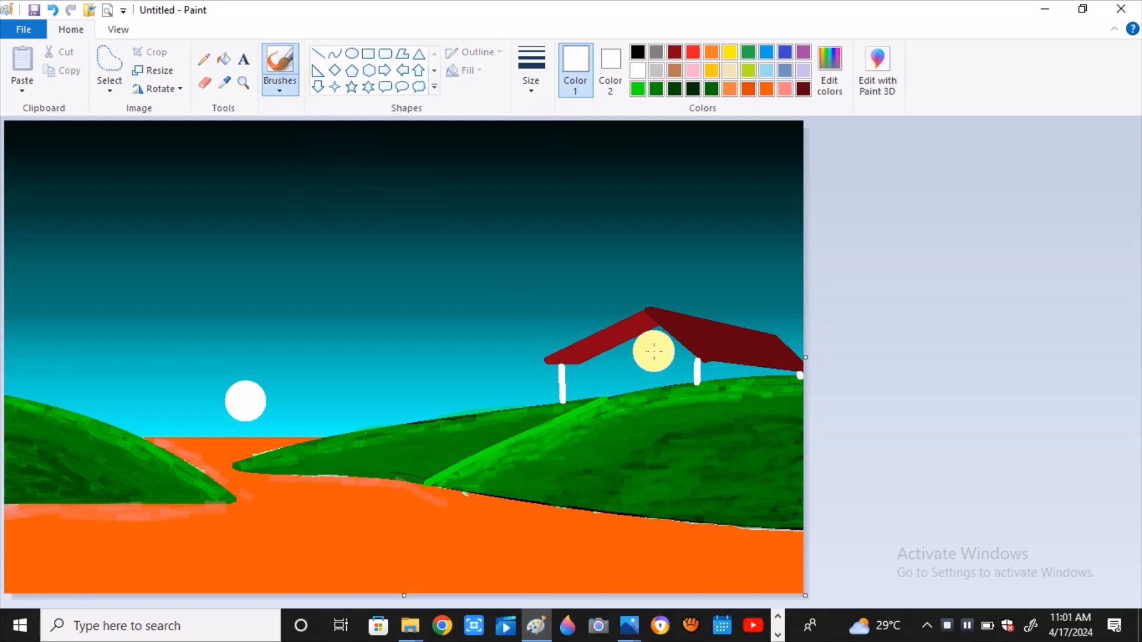
pyautogui.click(319, 54)
pyautogui.moveTo(662, 333)
pyautogui.mouseDown()
pyautogui.moveTo(564, 397)
pyautogui.moveTo(576, 374)
pyautogui.mouseUp()
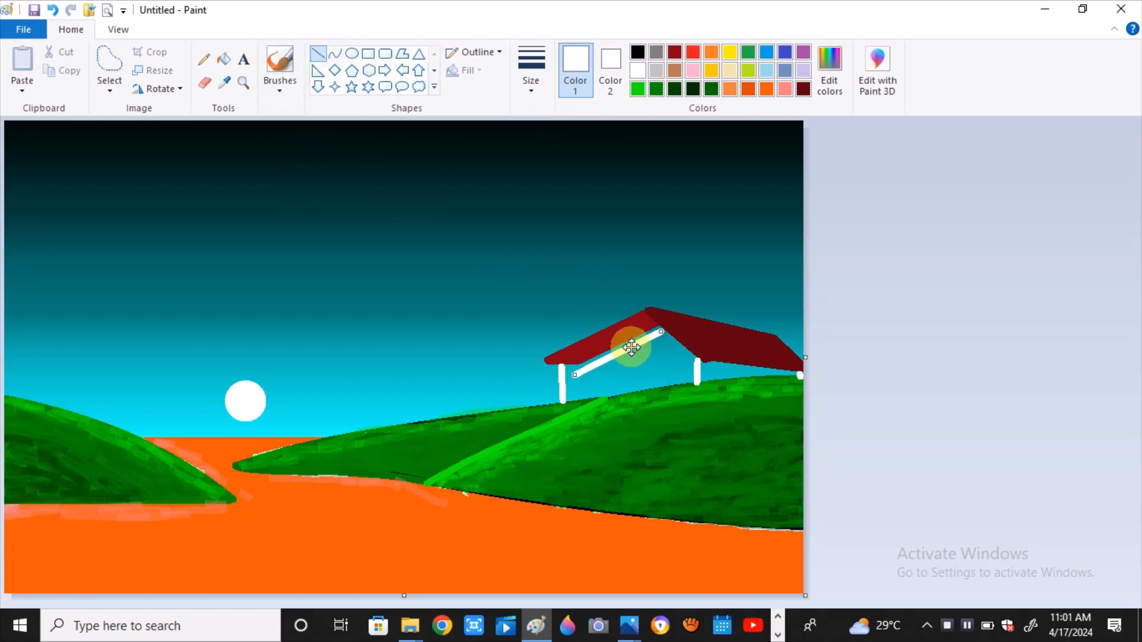
pyautogui.moveTo(633, 347); pyautogui.dragTo(629, 345)
pyautogui.click(569, 326)
pyautogui.moveTo(561, 367); pyautogui.dragTo(574, 367)
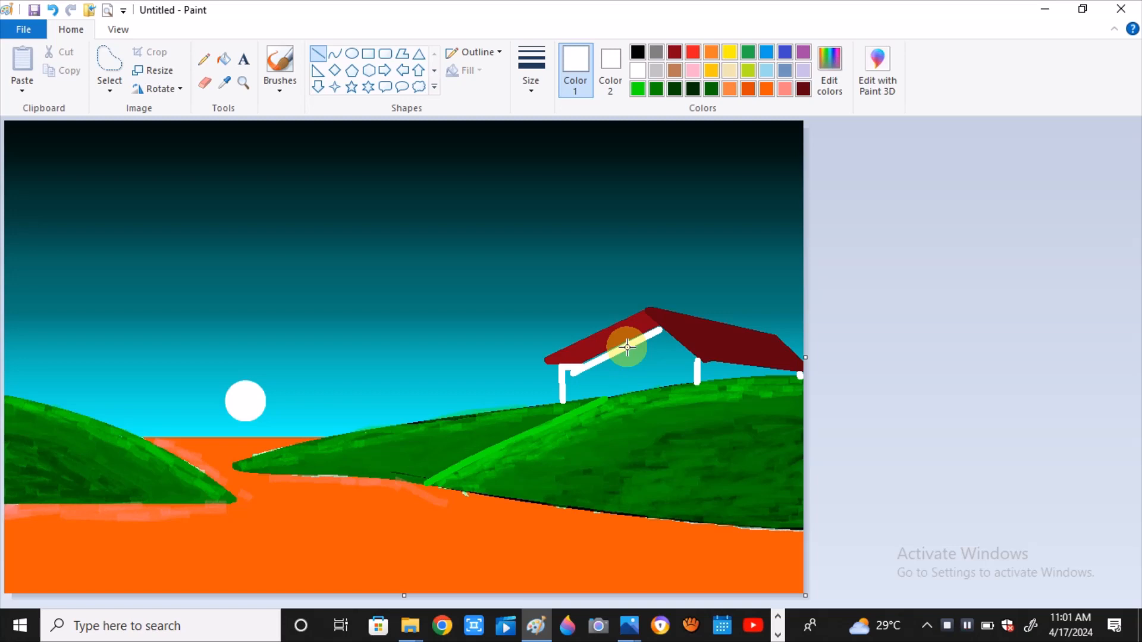
pyautogui.click(967, 625)
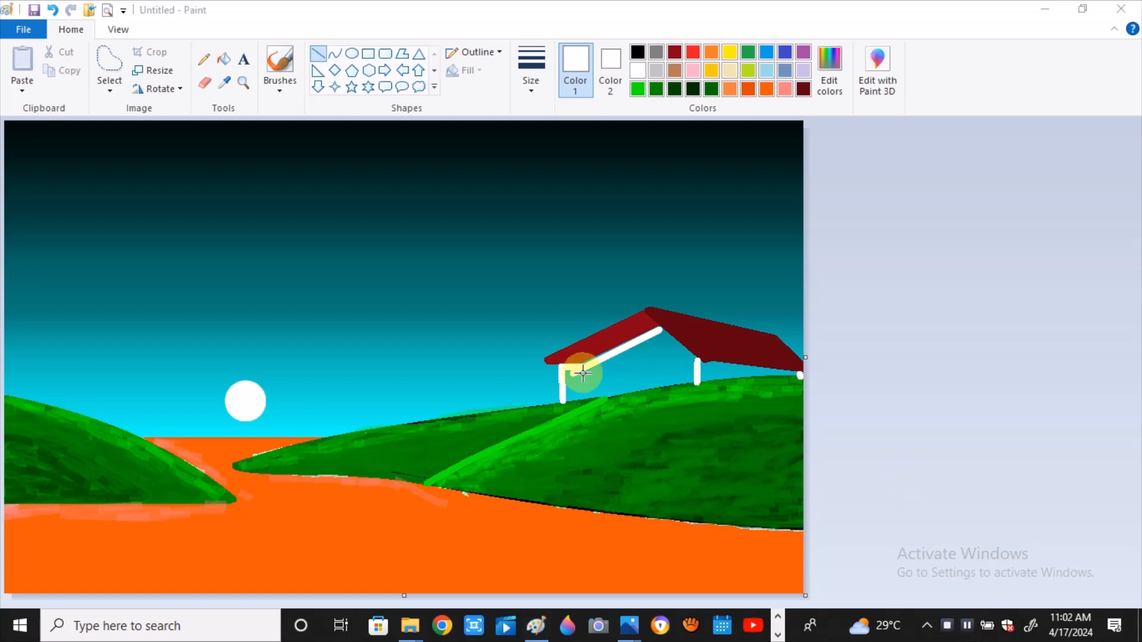
pyautogui.moveTo(564, 399); pyautogui.dragTo(693, 379)
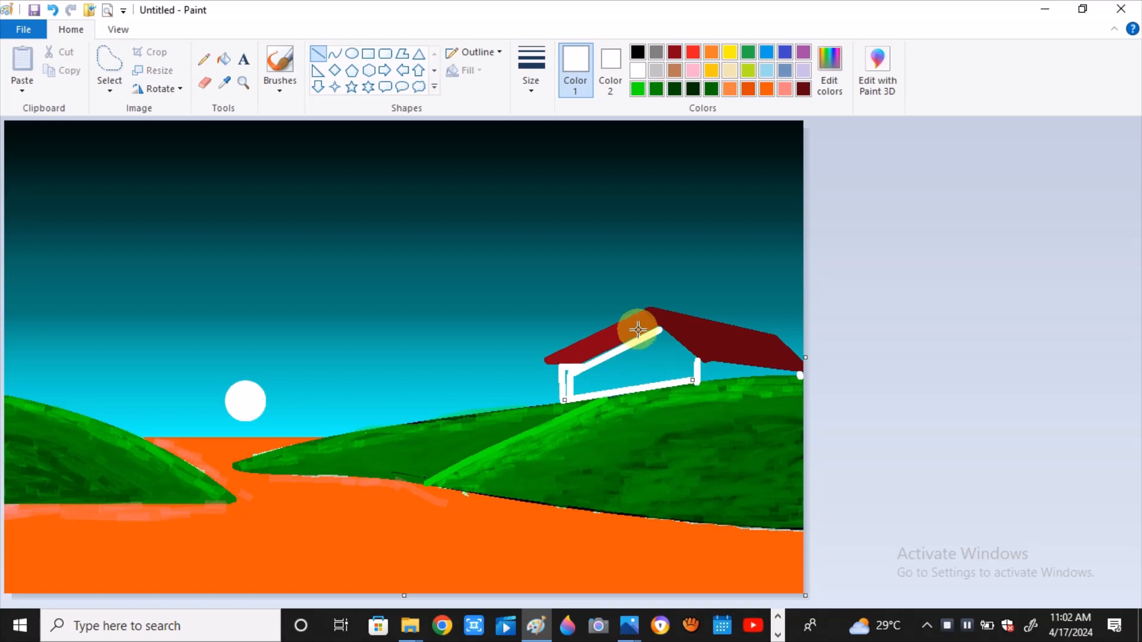
# Brush the front wall solid white, and change the brush size for the narrow side wall.
pyautogui.click(280, 65)
pyautogui.moveTo(565, 375)
pyautogui.mouseDown()
pyautogui.moveTo(637, 360)
pyautogui.moveTo(661, 335)
pyautogui.moveTo(693, 358)
pyautogui.mouseUp()
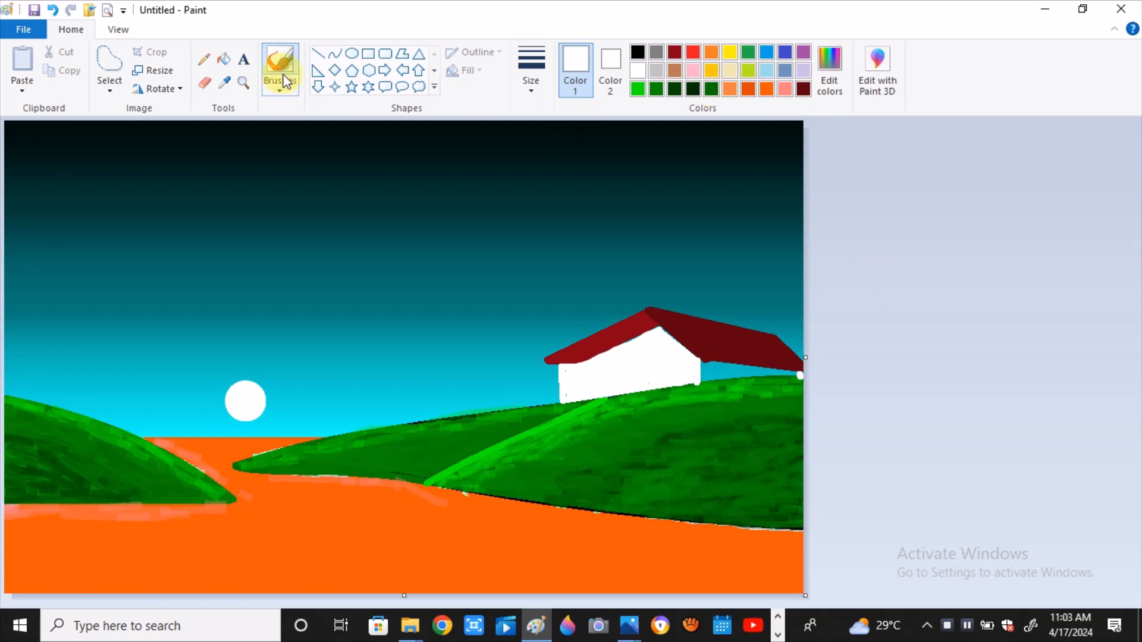
pyautogui.click(531, 66)
pyautogui.click(563, 224)
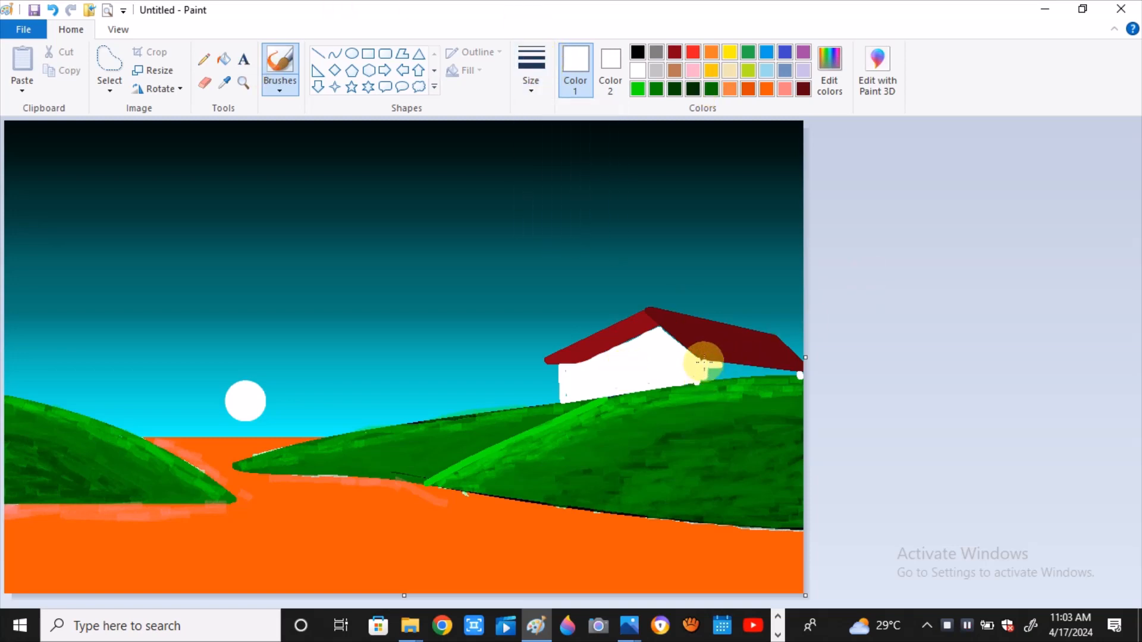
pyautogui.click(335, 54)
pyautogui.moveTo(697, 357)
pyautogui.mouseDown()
pyautogui.moveTo(731, 375)
pyautogui.moveTo(803, 374)
pyautogui.mouseUp()
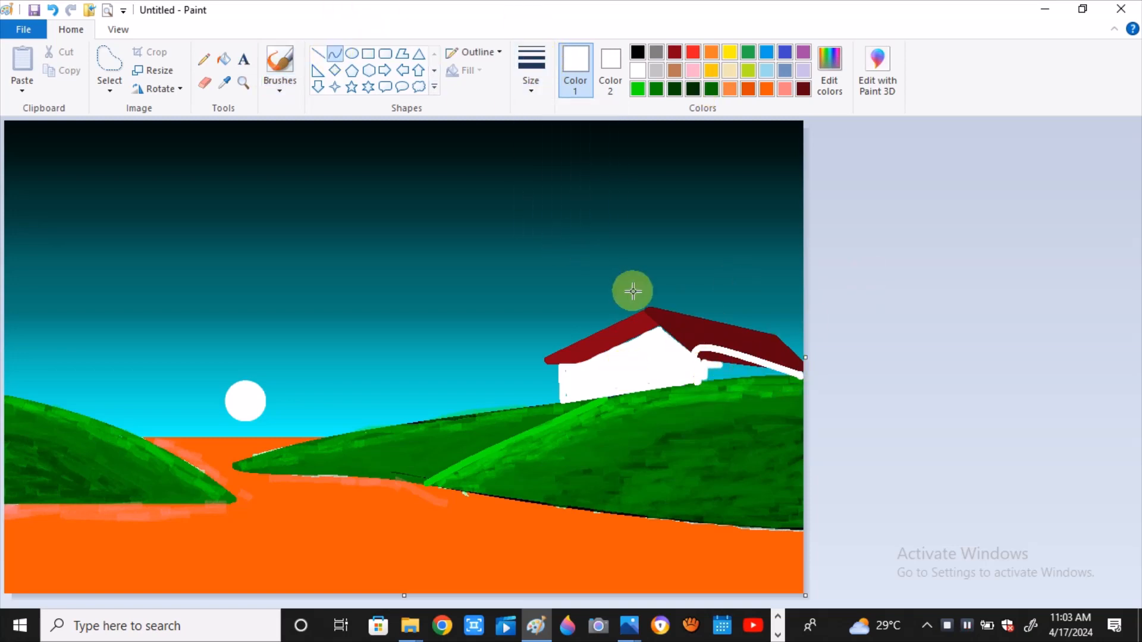
pyautogui.click(319, 54)
pyautogui.hotkey('ctrl', 'z')
# Draw a white base line for the side wall along the hill's crest and brush the wall solid white.
pyautogui.moveTo(698, 383); pyautogui.dragTo(798, 376)
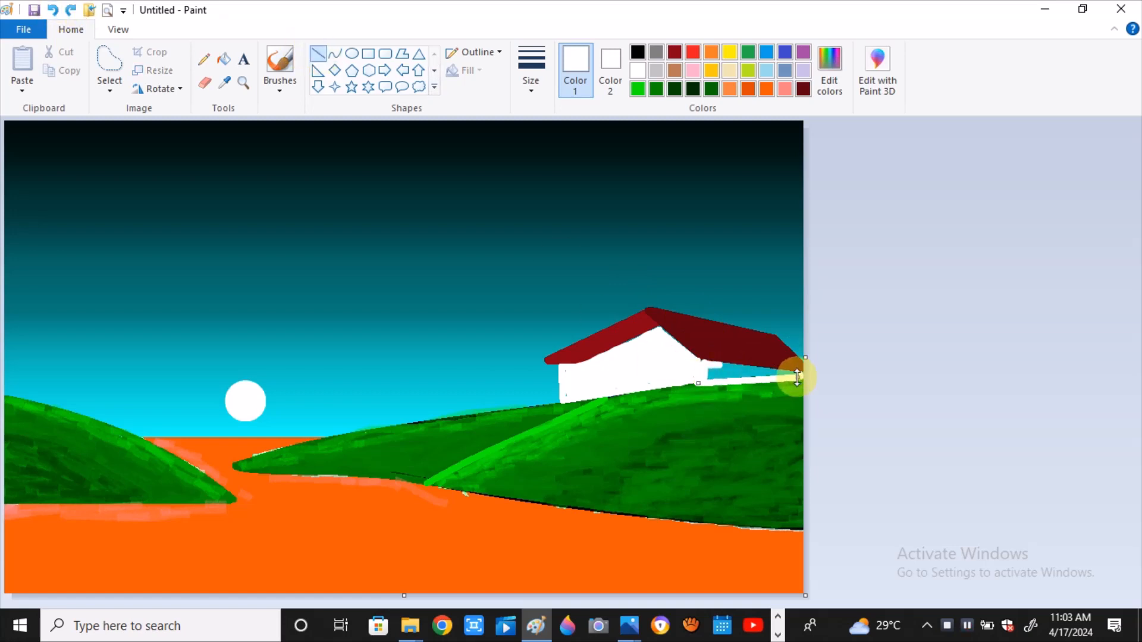
pyautogui.click(278, 65)
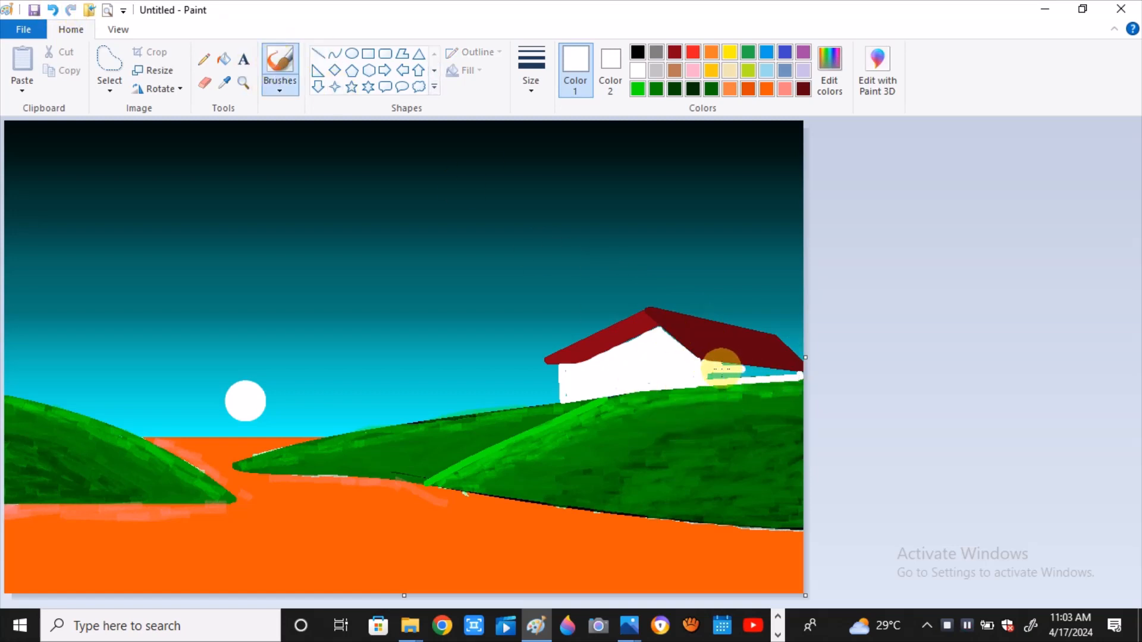
pyautogui.moveTo(721, 369); pyautogui.dragTo(706, 374)
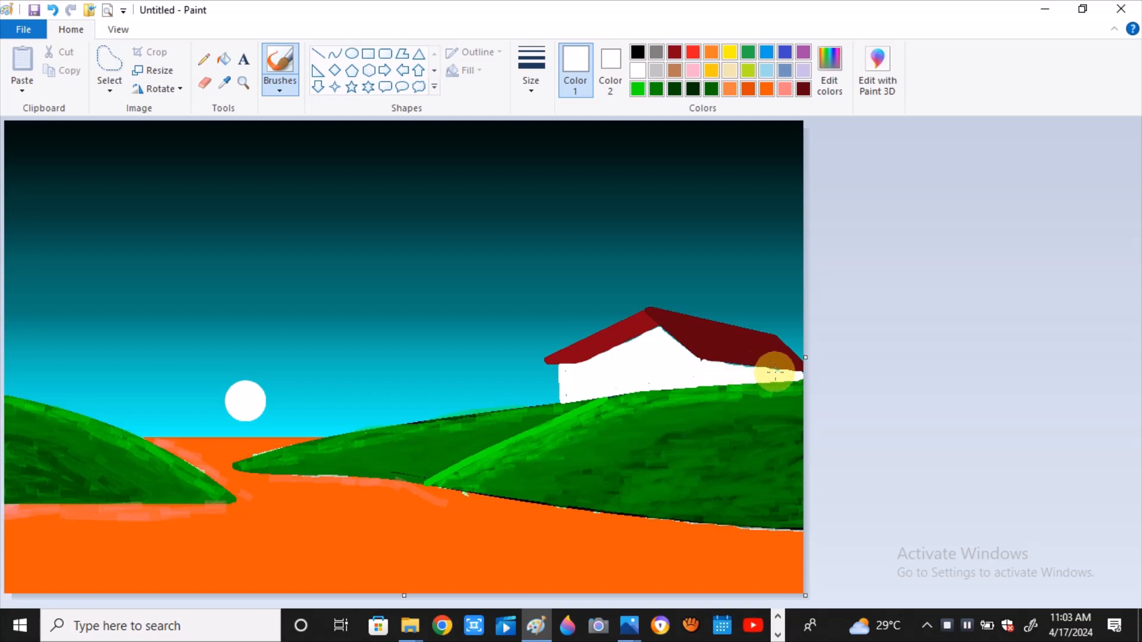
# Separate the two walls with a thin light gray vertical line at the corner, and fill the side wall light gray.
pyautogui.click(318, 54)
pyautogui.click(656, 70)
pyautogui.click(531, 72)
pyautogui.click(609, 156)
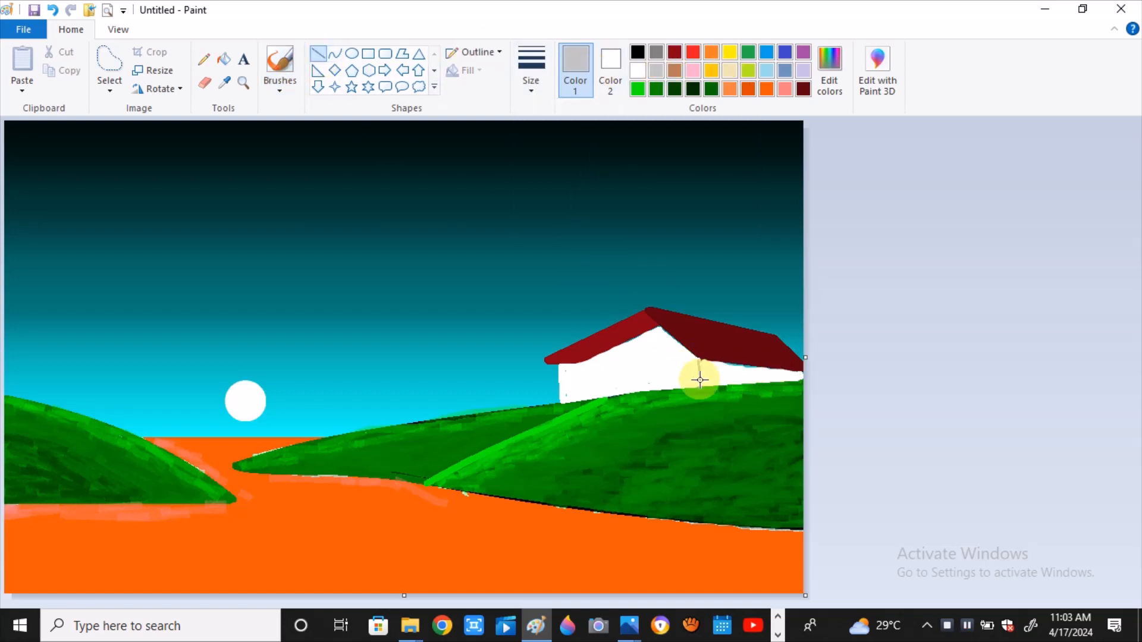
pyautogui.moveTo(698, 385); pyautogui.dragTo(698, 359)
pyautogui.click(223, 58)
pyautogui.click(739, 376)
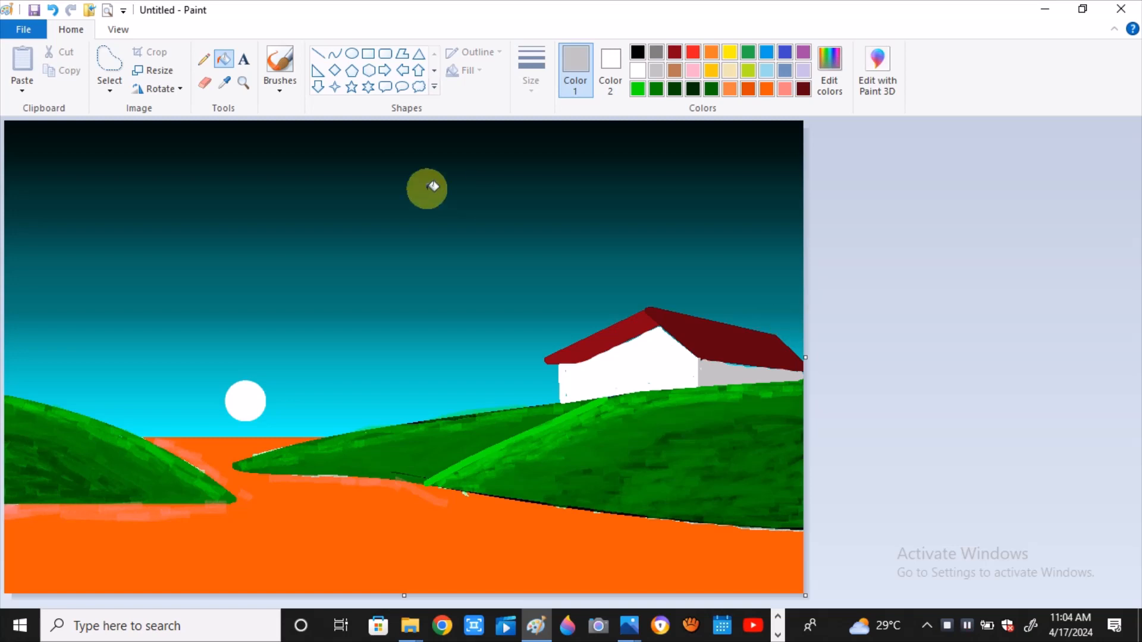
# Draw a low, darkest red roof on the rear ridge beside the front wall and brush it solid.
pyautogui.click(317, 53)
pyautogui.click(803, 88)
pyautogui.moveTo(560, 391)
pyautogui.mouseDown()
pyautogui.moveTo(476, 394)
pyautogui.moveTo(447, 416)
pyautogui.moveTo(560, 403)
pyautogui.moveTo(458, 412)
pyautogui.moveTo(555, 394)
pyautogui.moveTo(468, 407)
pyautogui.moveTo(526, 402)
pyautogui.moveTo(499, 401)
pyautogui.mouseUp()
pyautogui.click(280, 59)
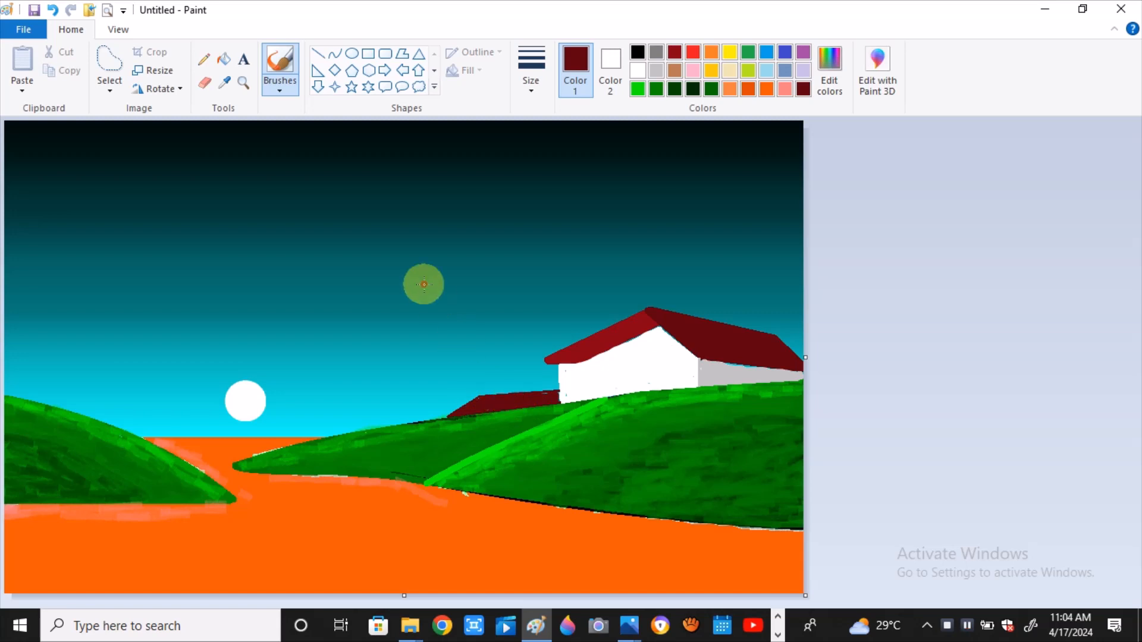
# Refill the foreground with the palette's standard orange.
pyautogui.click(232, 61)
pyautogui.click(711, 52)
pyautogui.click(416, 492)
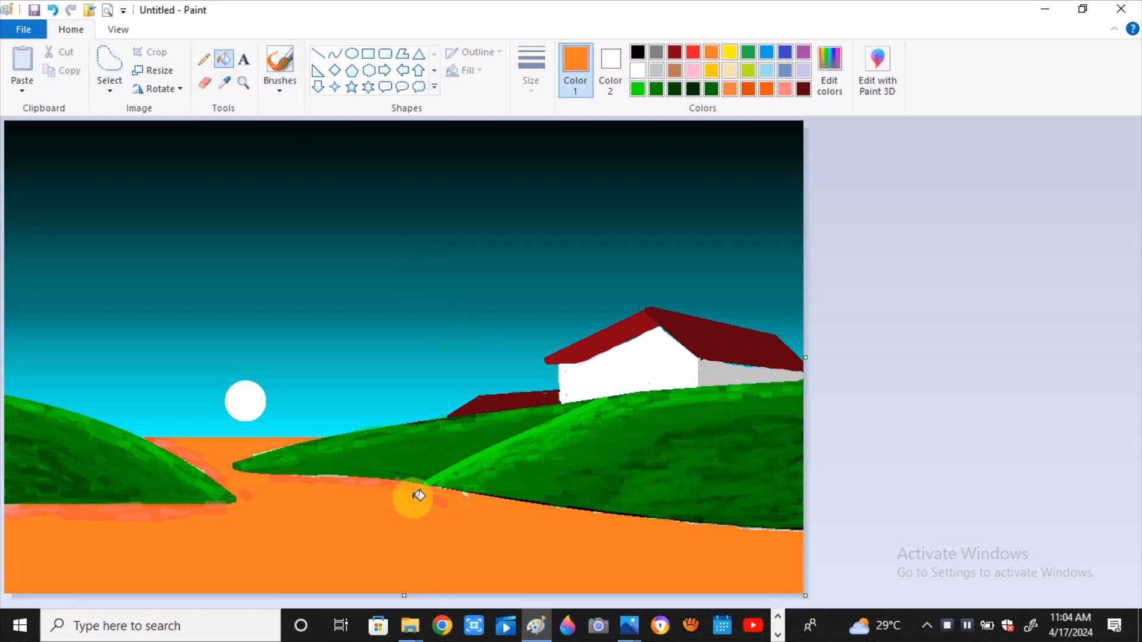
# Mix a darker, brownish orange and fill the entire foreground with it up to the horizon.
pyautogui.click(829, 68)
pyautogui.moveTo(740, 262); pyautogui.dragTo(741, 301)
pyautogui.click(416, 424)
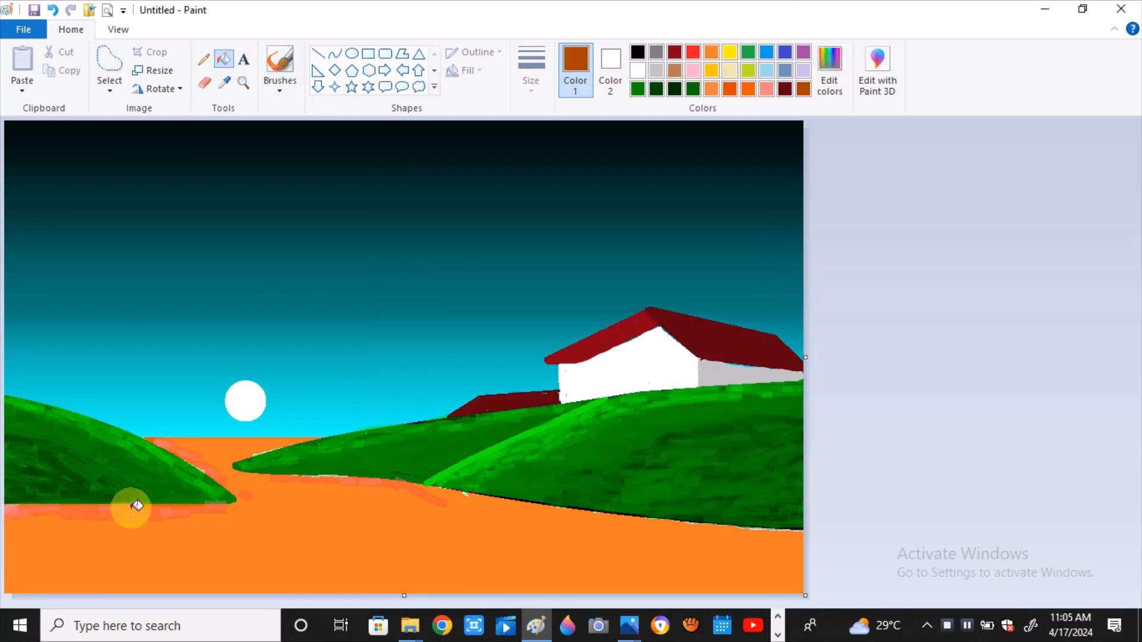
pyautogui.click(279, 520)
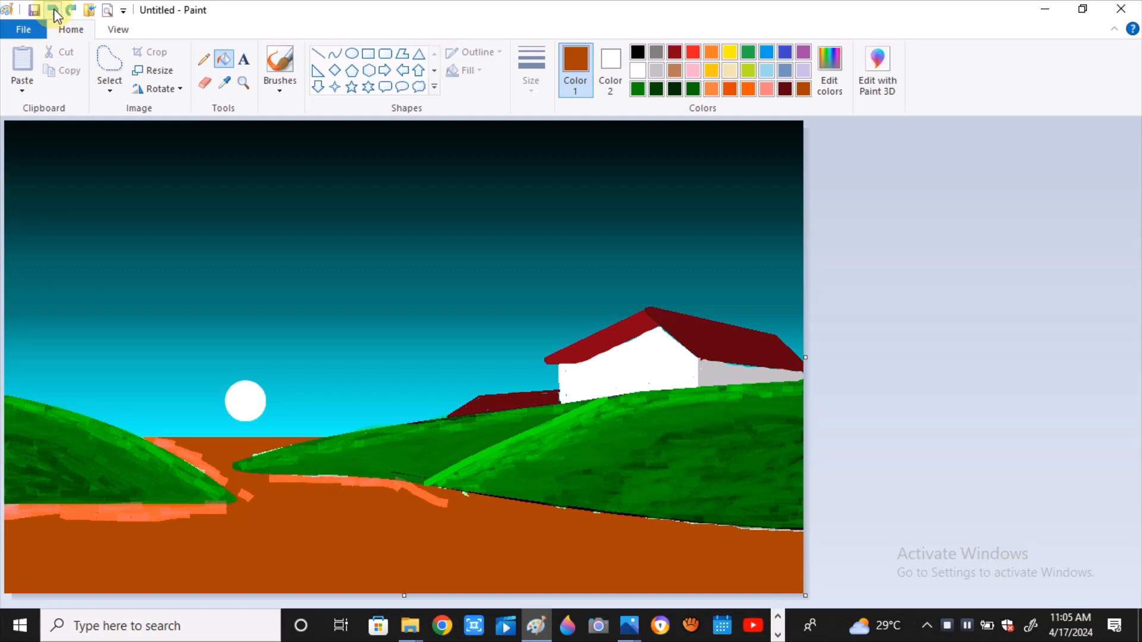
pyautogui.click(54, 11)
pyautogui.click(294, 440)
# Brush the brownish orange over the pink streaks below both hills to blend them into the ground.
pyautogui.click(280, 86)
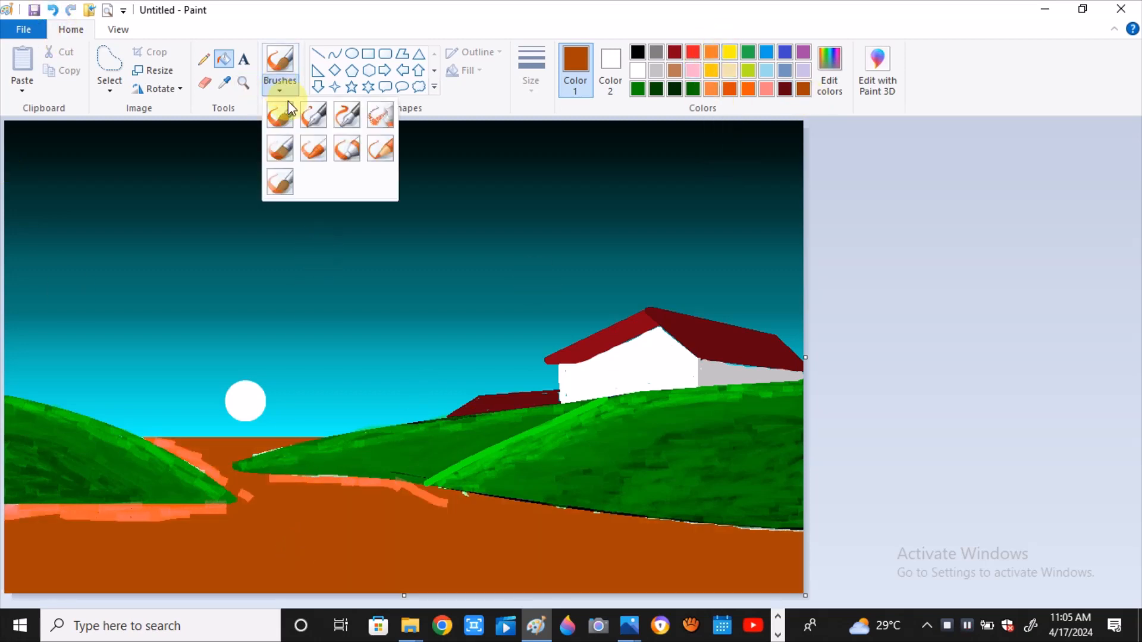
pyautogui.click(280, 114)
pyautogui.moveTo(210, 466)
pyautogui.mouseDown()
pyautogui.moveTo(212, 508)
pyautogui.moveTo(109, 527)
pyautogui.moveTo(105, 510)
pyautogui.moveTo(19, 512)
pyautogui.mouseUp()
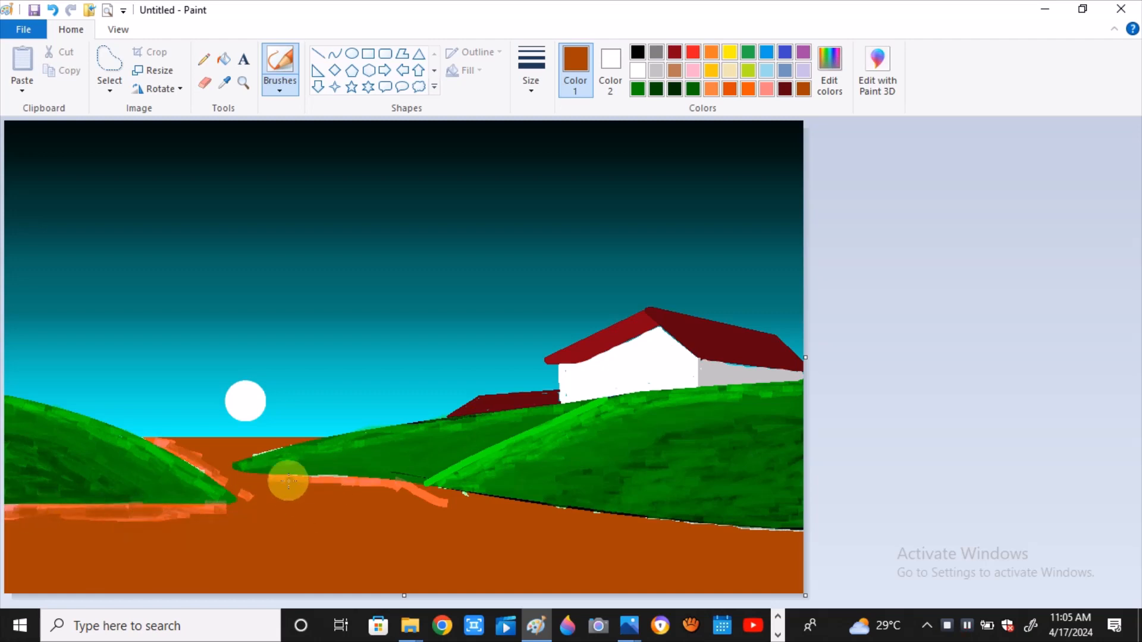
pyautogui.moveTo(289, 480); pyautogui.dragTo(415, 492)
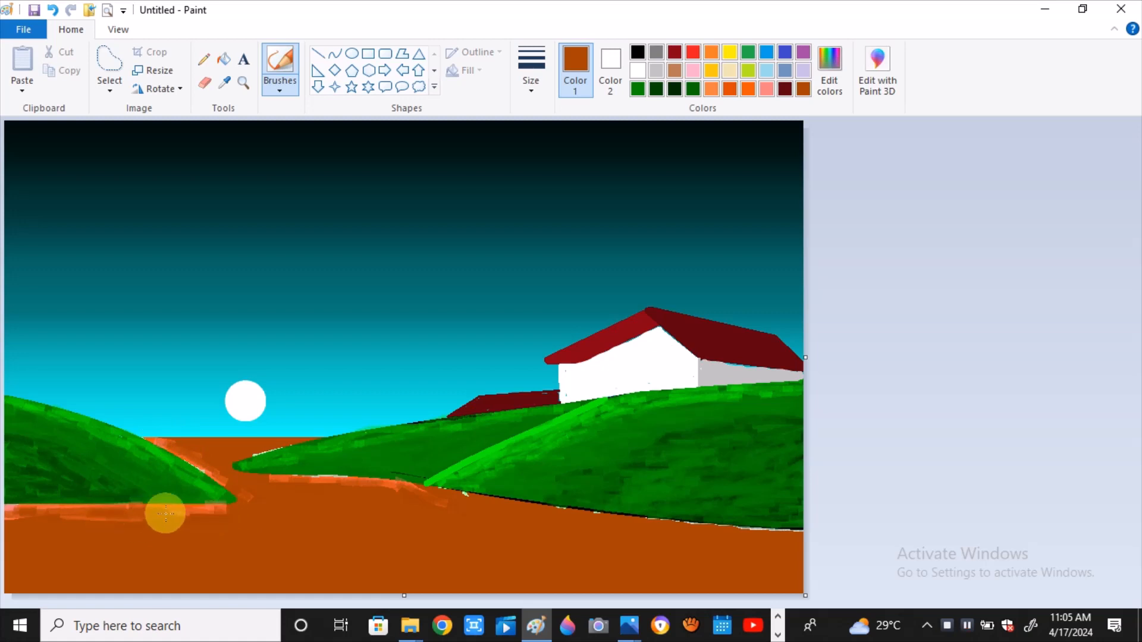
pyautogui.moveTo(165, 513)
pyautogui.mouseDown()
pyautogui.moveTo(221, 511)
pyautogui.moveTo(15, 518)
pyautogui.mouseUp()
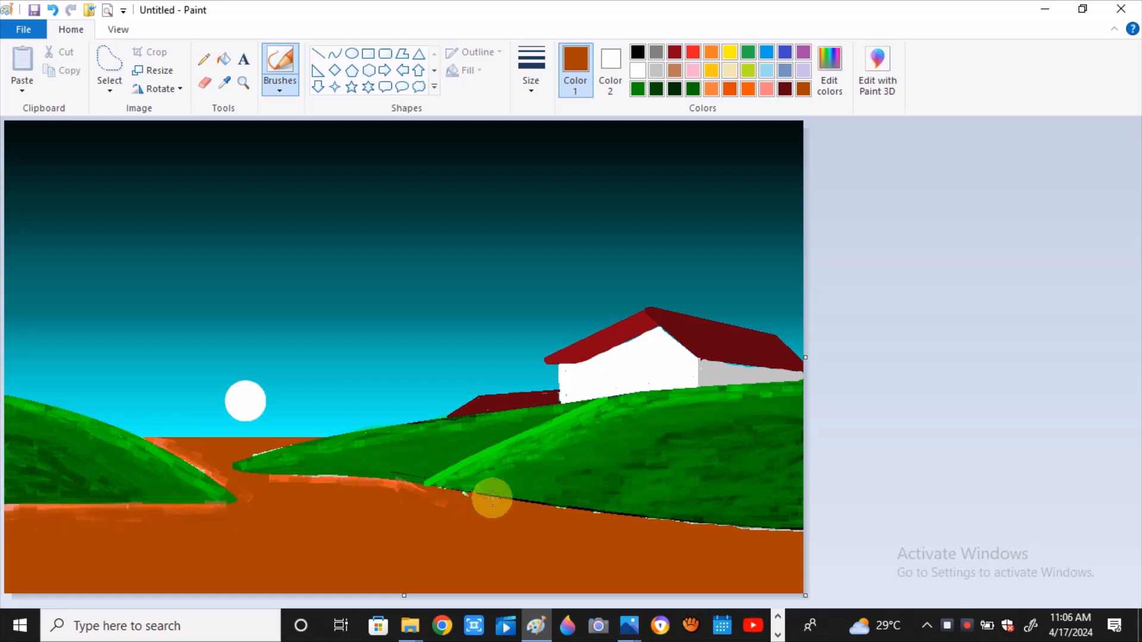
# Brush a thick dark green leaning tree trunk across the full canvas height, with one curved branch on each side.
pyautogui.click(661, 94)
pyautogui.click(280, 86)
pyautogui.click(276, 119)
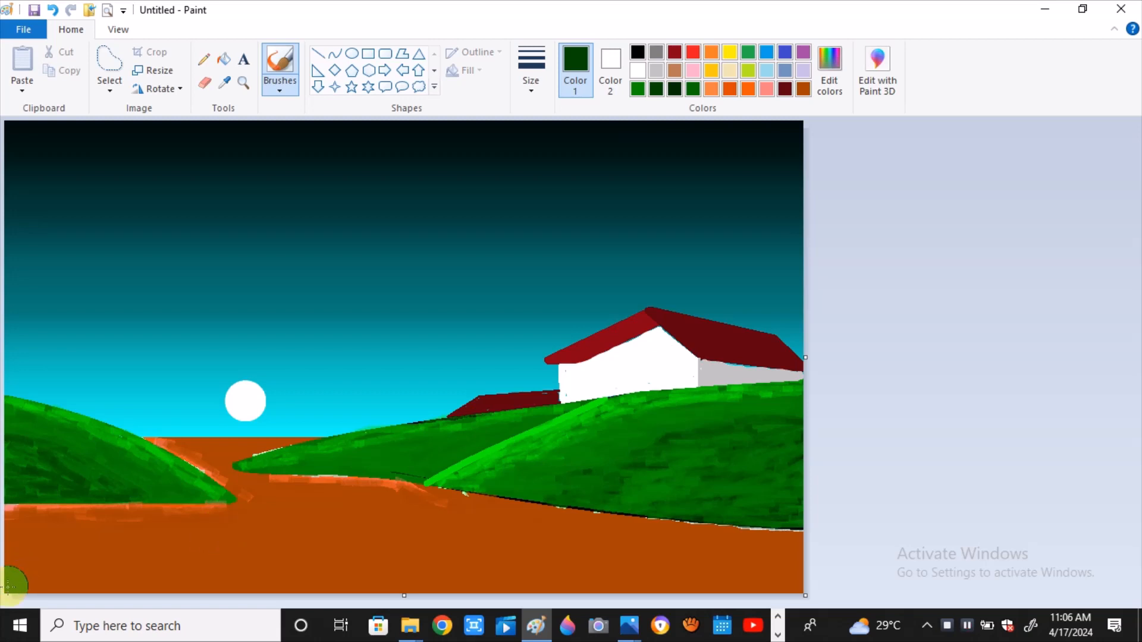
pyautogui.moveTo(18, 573); pyautogui.dragTo(273, 7)
pyautogui.moveTo(57, 565); pyautogui.dragTo(50, 581)
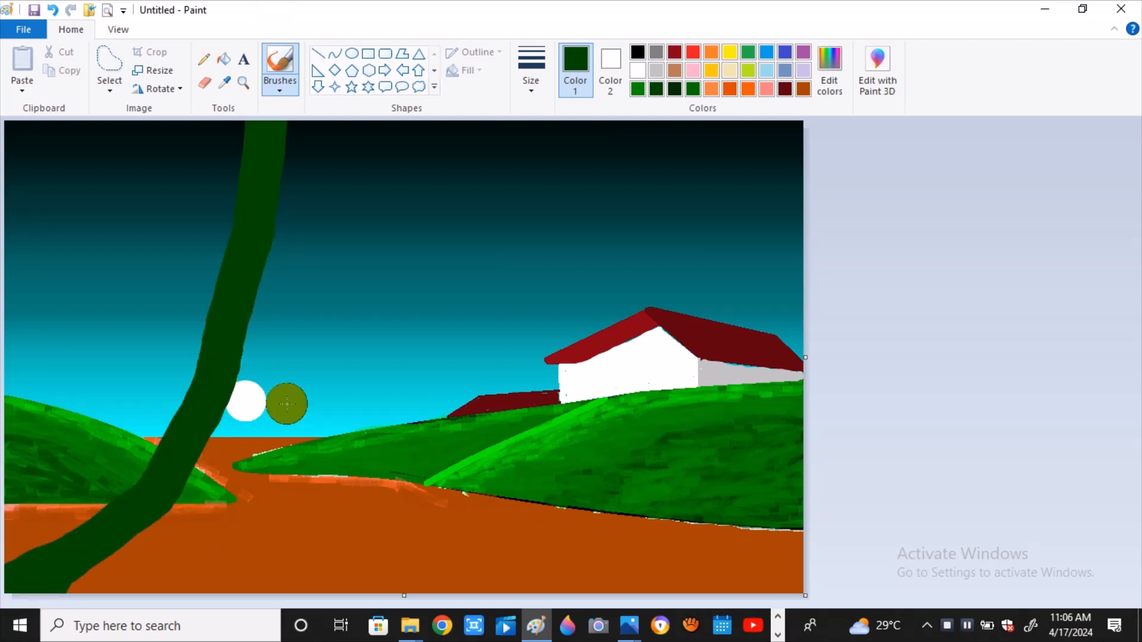
pyautogui.moveTo(188, 462); pyautogui.dragTo(498, 290)
pyautogui.moveTo(212, 321); pyautogui.dragTo(88, 193)
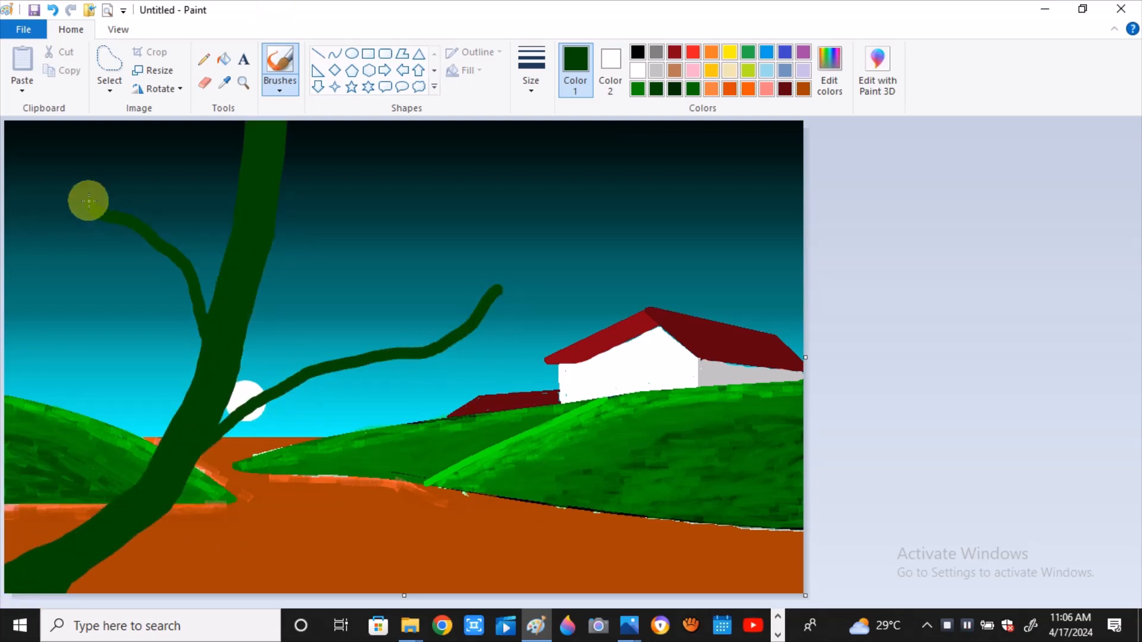
# Brush thinner dark green side branches off both sides of the trunk and off the existing branches.
pyautogui.moveTo(266, 385); pyautogui.dragTo(524, 348)
pyautogui.moveTo(178, 280); pyautogui.dragTo(49, 208)
pyautogui.moveTo(250, 293); pyautogui.dragTo(415, 194)
pyautogui.moveTo(303, 237); pyautogui.dragTo(506, 214)
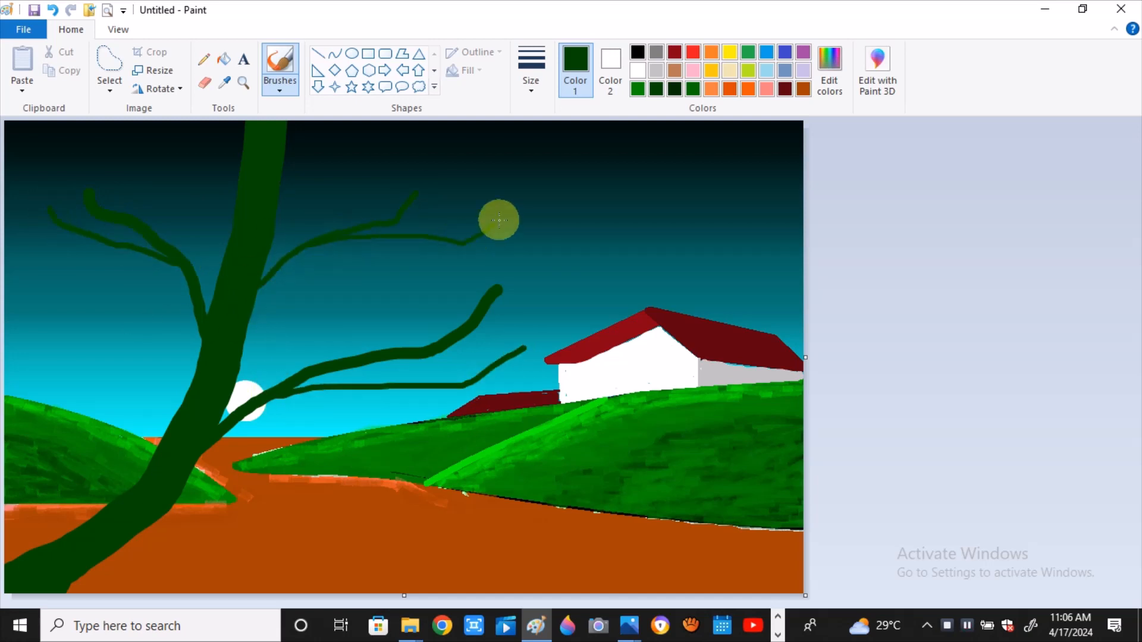
pyautogui.moveTo(93, 236); pyautogui.dragTo(21, 222)
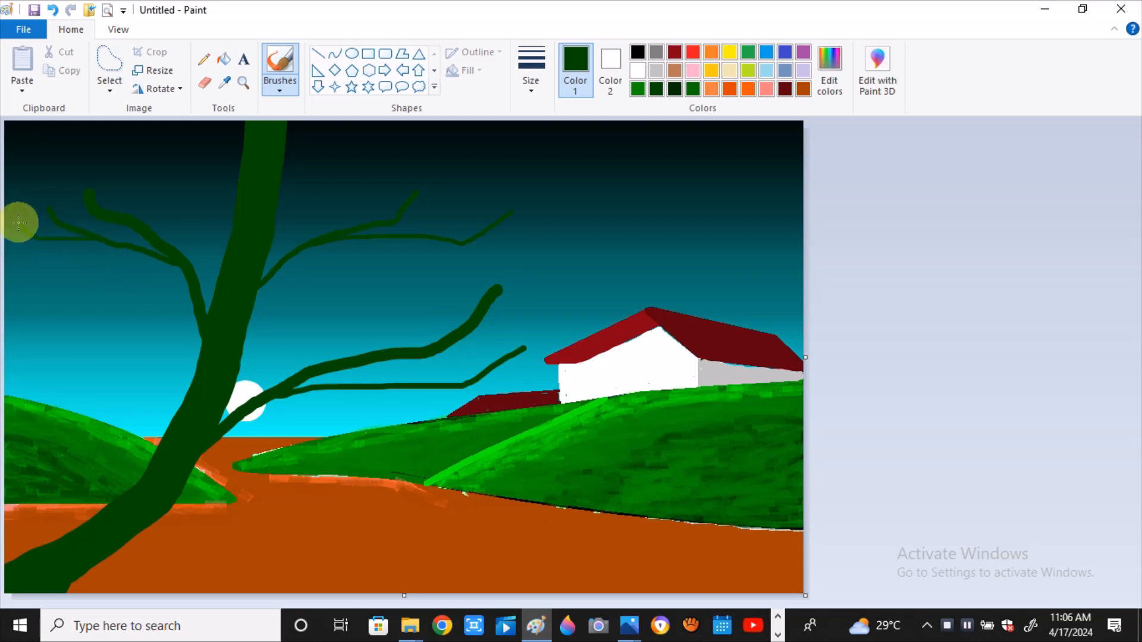
pyautogui.moveTo(492, 373); pyautogui.dragTo(594, 326)
pyautogui.click(279, 90)
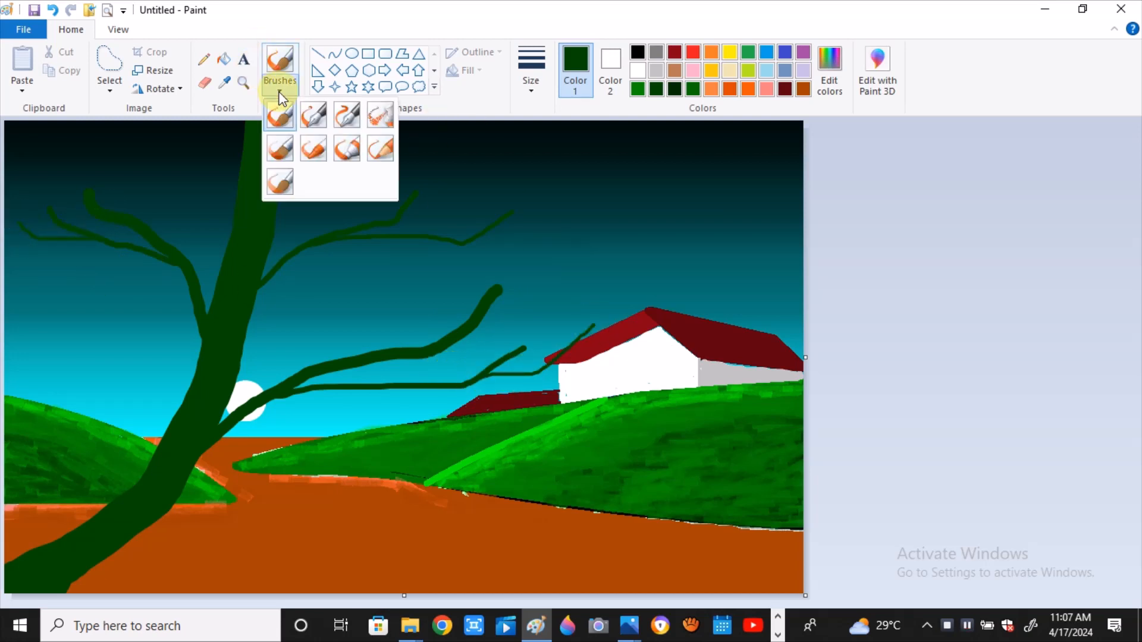
pyautogui.click(384, 149)
pyautogui.click(766, 88)
pyautogui.moveTo(532, 328)
pyautogui.mouseDown()
pyautogui.moveTo(572, 295)
pyautogui.moveTo(539, 322)
pyautogui.mouseUp()
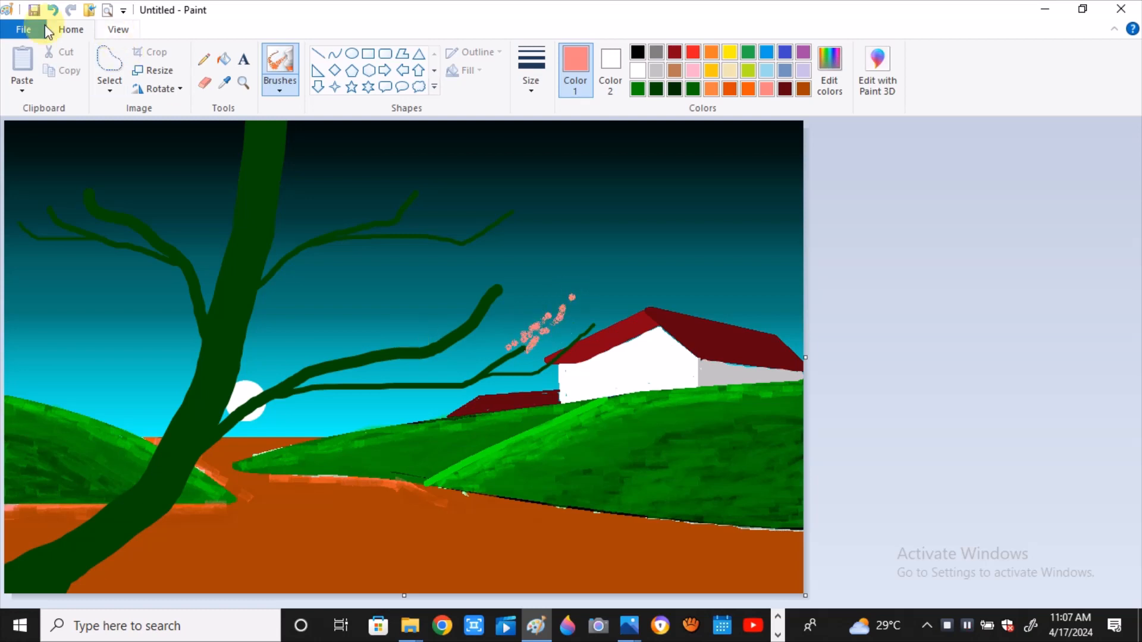
# Draw fine dark green twigs with the Pencil at the branch tips and beside the trunk.
pyautogui.click(204, 59)
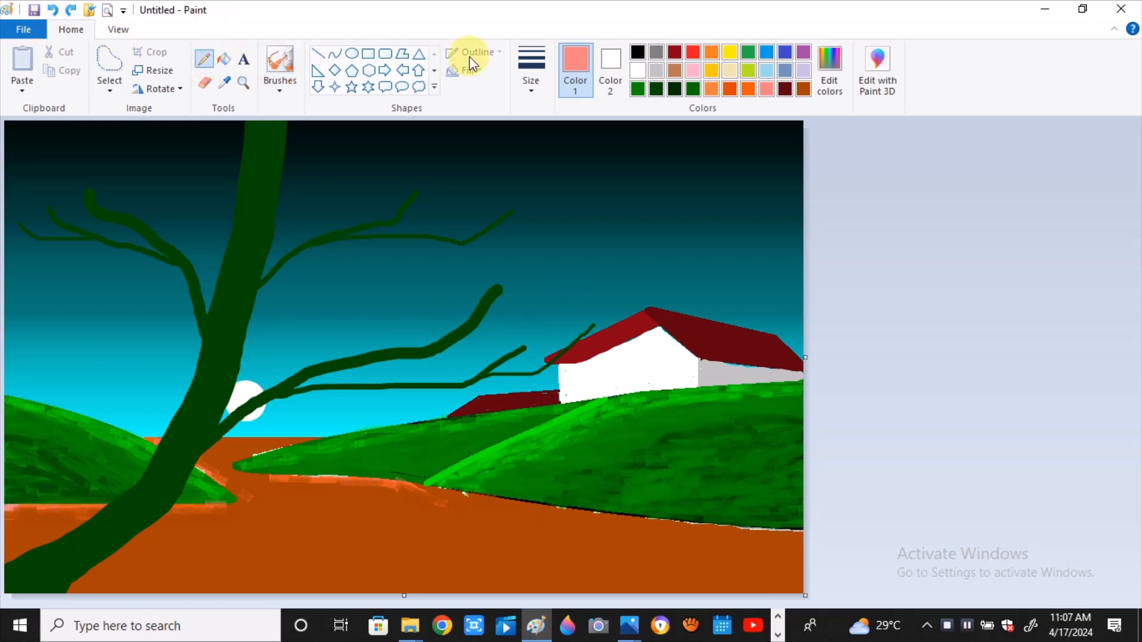
pyautogui.click(656, 90)
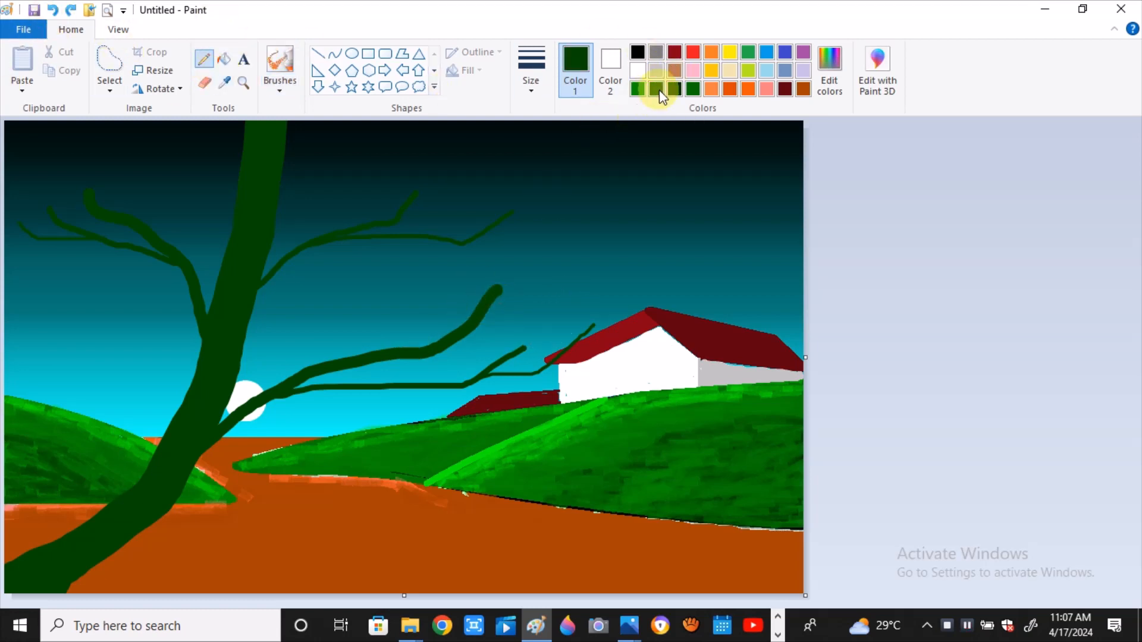
pyautogui.moveTo(513, 212); pyautogui.dragTo(586, 199)
pyautogui.moveTo(487, 368)
pyautogui.mouseDown()
pyautogui.moveTo(556, 309)
pyautogui.moveTo(582, 335)
pyautogui.moveTo(646, 291)
pyautogui.mouseUp()
pyautogui.moveTo(266, 276)
pyautogui.mouseDown()
pyautogui.moveTo(331, 272)
pyautogui.moveTo(359, 251)
pyautogui.mouseUp()
pyautogui.moveTo(23, 237); pyautogui.dragTo(5, 236)
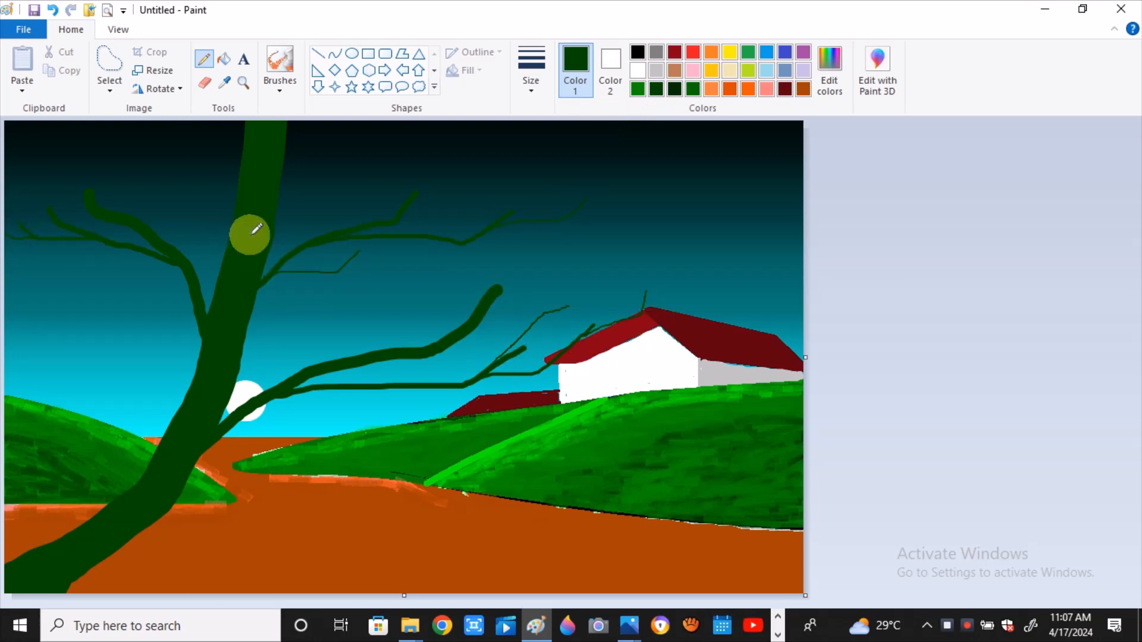
# Brush a jagged black rock outline along the lower right edge of the brown ground.
pyautogui.click(280, 83)
pyautogui.click(283, 122)
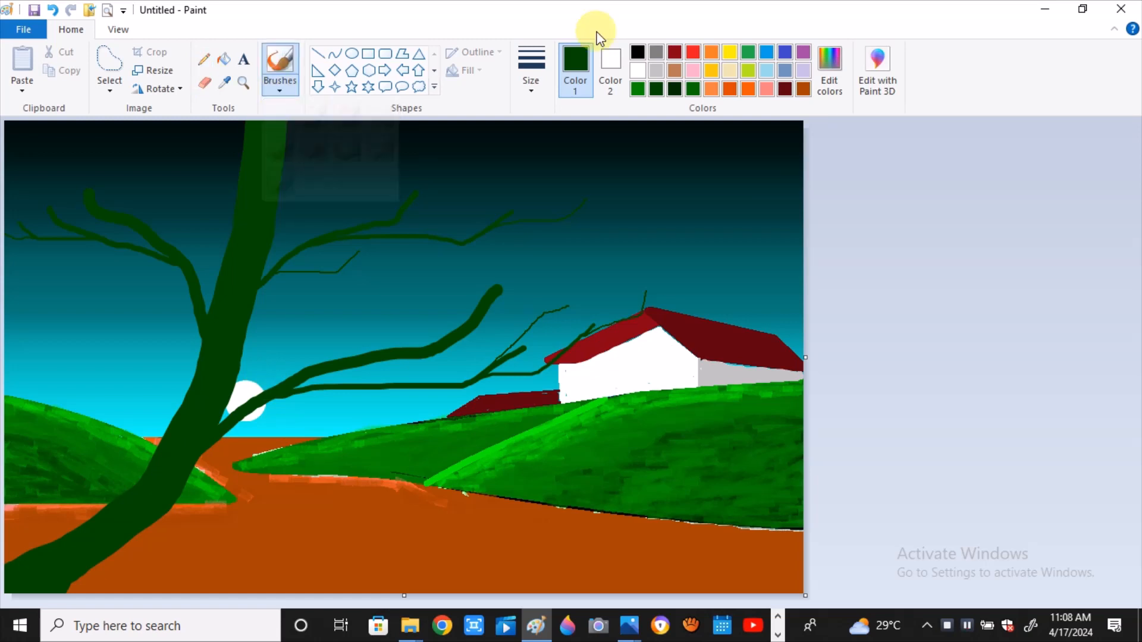
pyautogui.click(637, 52)
pyautogui.moveTo(417, 592)
pyautogui.mouseDown()
pyautogui.moveTo(501, 569)
pyautogui.moveTo(668, 559)
pyautogui.moveTo(873, 613)
pyautogui.mouseUp()
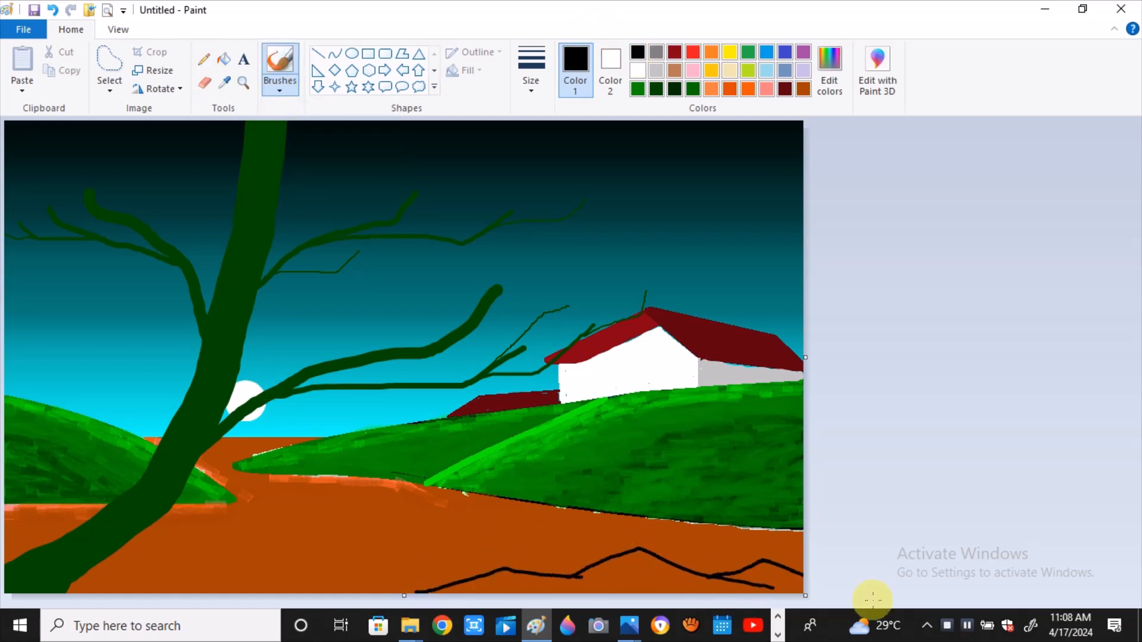
# Paint the area beneath the jagged outline solid black with the thickest brush size, out to the canvas's right edge.
pyautogui.click(280, 83)
pyautogui.click(529, 86)
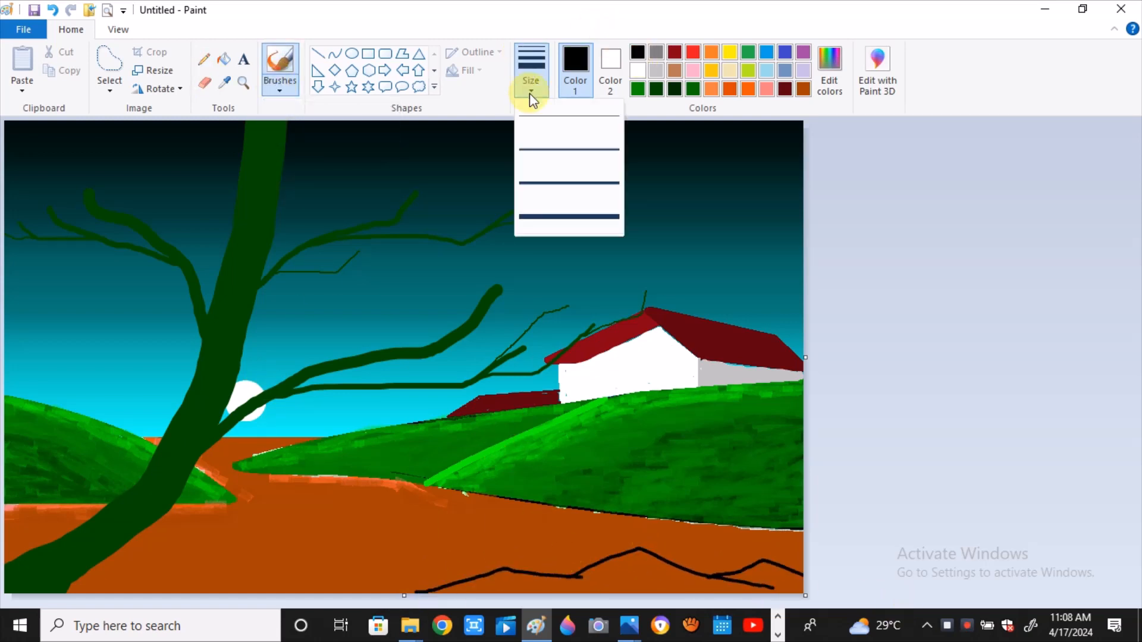
pyautogui.click(552, 215)
pyautogui.click(414, 591)
pyautogui.moveTo(463, 589)
pyautogui.mouseDown()
pyautogui.moveTo(576, 583)
pyautogui.moveTo(474, 587)
pyautogui.moveTo(512, 580)
pyautogui.moveTo(502, 595)
pyautogui.moveTo(635, 569)
pyautogui.moveTo(735, 590)
pyautogui.moveTo(594, 583)
pyautogui.moveTo(512, 595)
pyautogui.mouseUp()
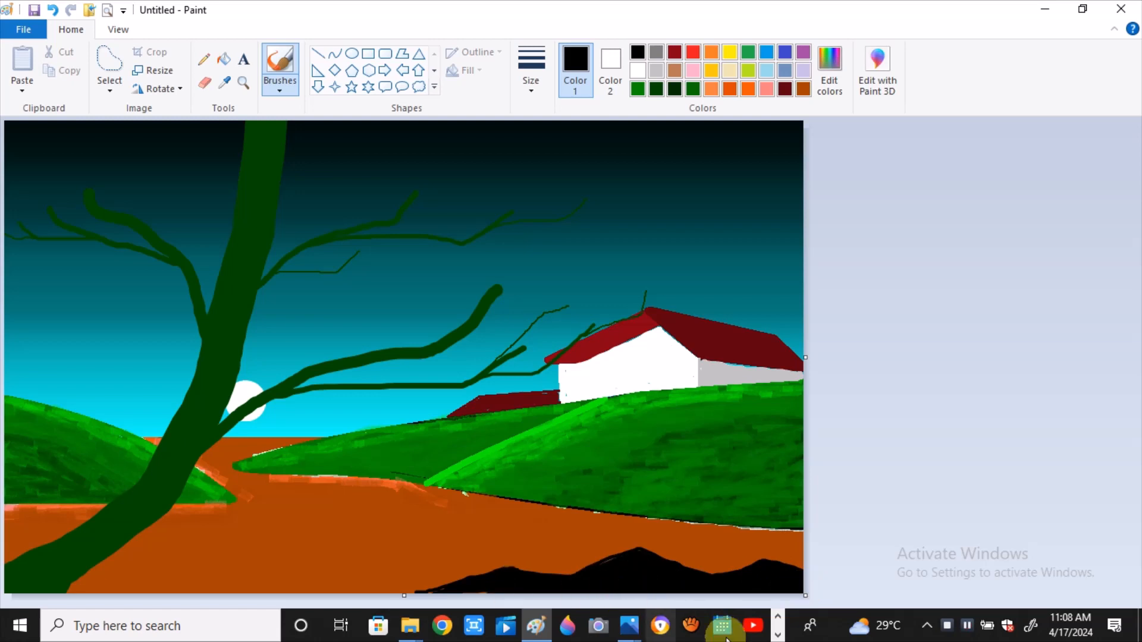
pyautogui.click(524, 386)
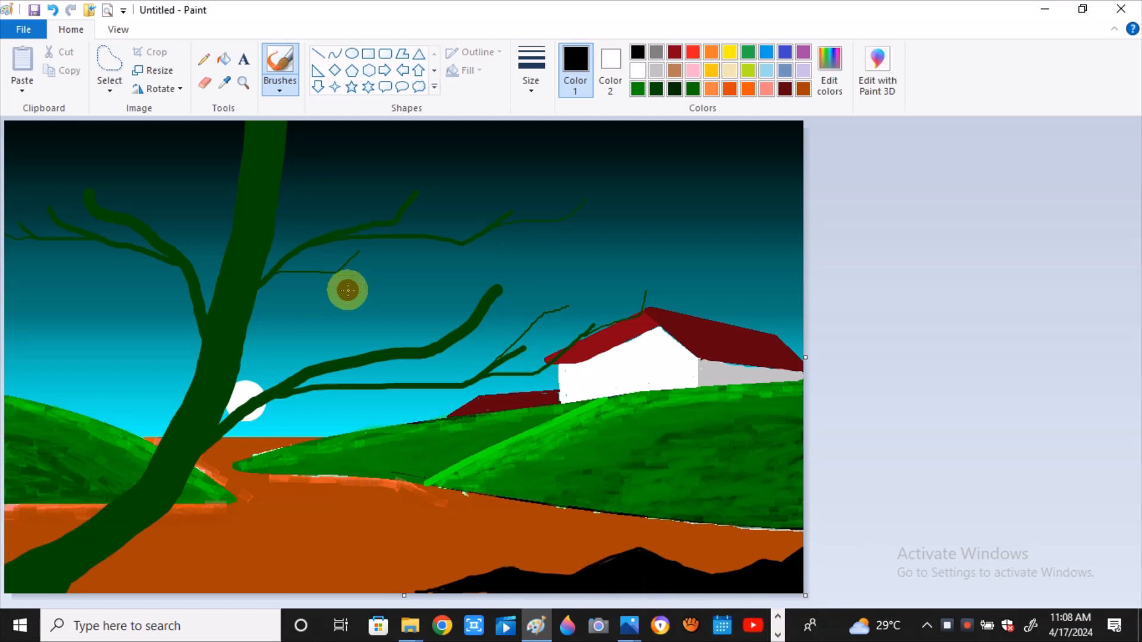
# Draw five small black flying birds across the sky with the Pencil at its thickest size.
pyautogui.click(204, 59)
pyautogui.click(531, 70)
pyautogui.click(553, 218)
pyautogui.moveTo(397, 303); pyautogui.dragTo(414, 303)
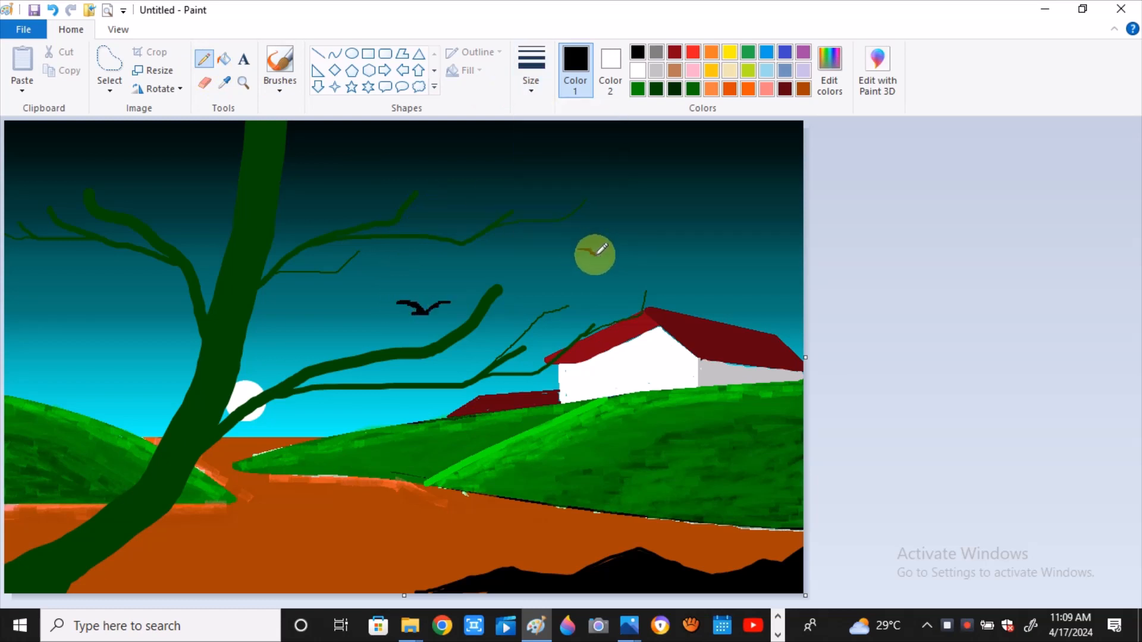
pyautogui.moveTo(610, 248); pyautogui.dragTo(617, 250)
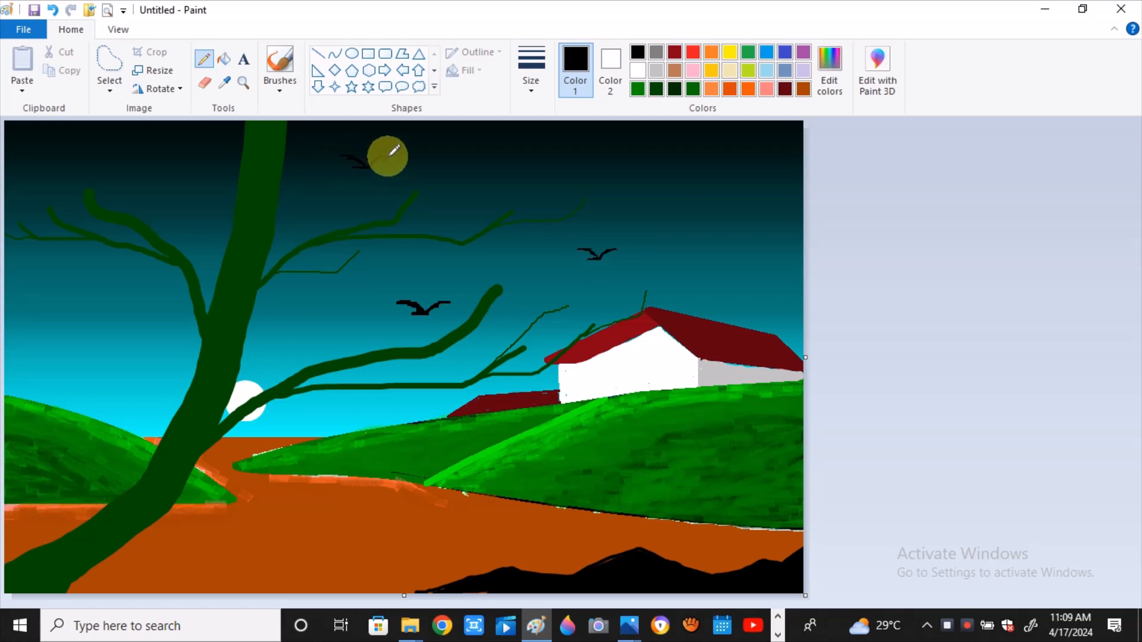
pyautogui.moveTo(387, 156); pyautogui.dragTo(367, 166)
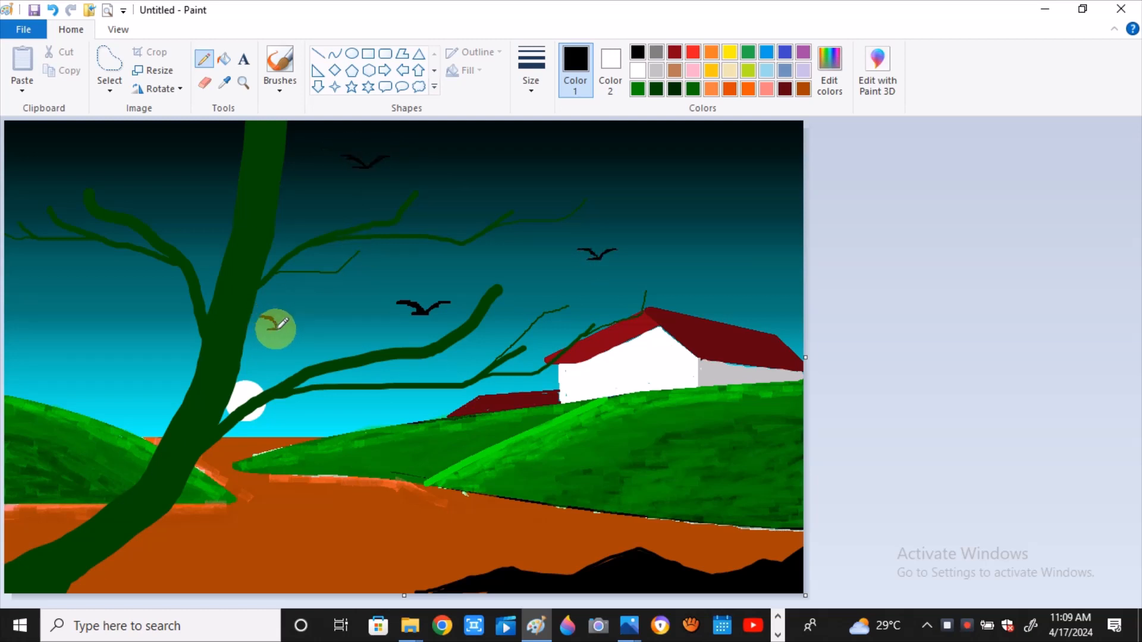
pyautogui.click(55, 9)
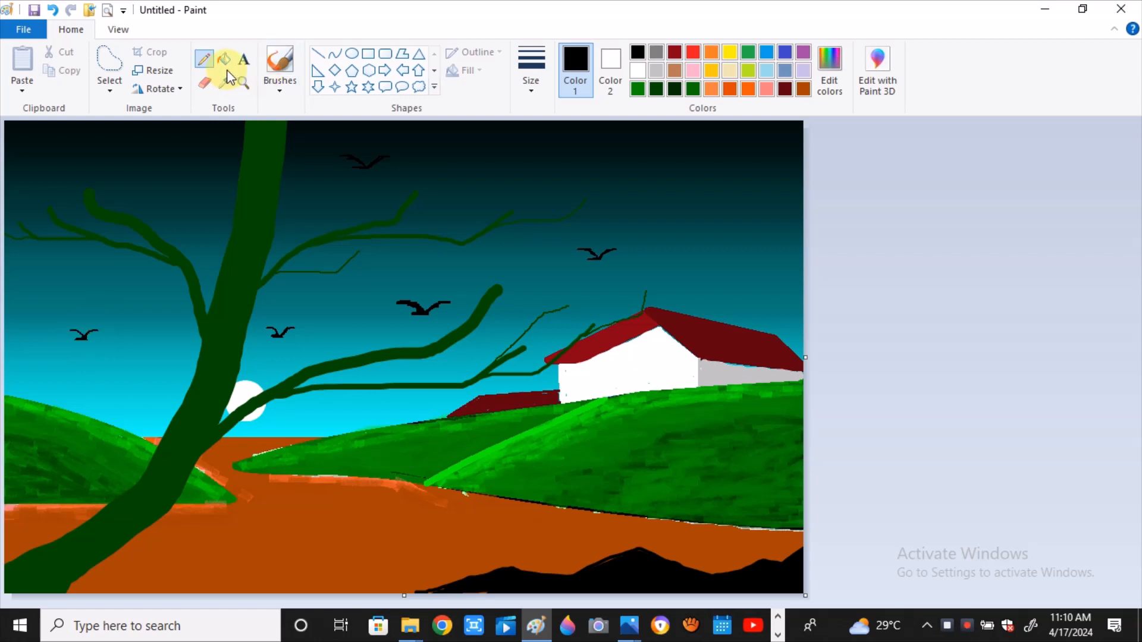
# Brush a thin broken white highlight down the right edge of the tree trunk at the thinnest size.
pyautogui.click(287, 82)
pyautogui.click(284, 117)
pyautogui.click(638, 70)
pyautogui.click(531, 82)
pyautogui.click(562, 118)
pyautogui.moveTo(284, 125)
pyautogui.mouseDown()
pyautogui.moveTo(271, 229)
pyautogui.moveTo(214, 440)
pyautogui.moveTo(215, 419)
pyautogui.moveTo(176, 496)
pyautogui.moveTo(80, 571)
pyautogui.mouseUp()
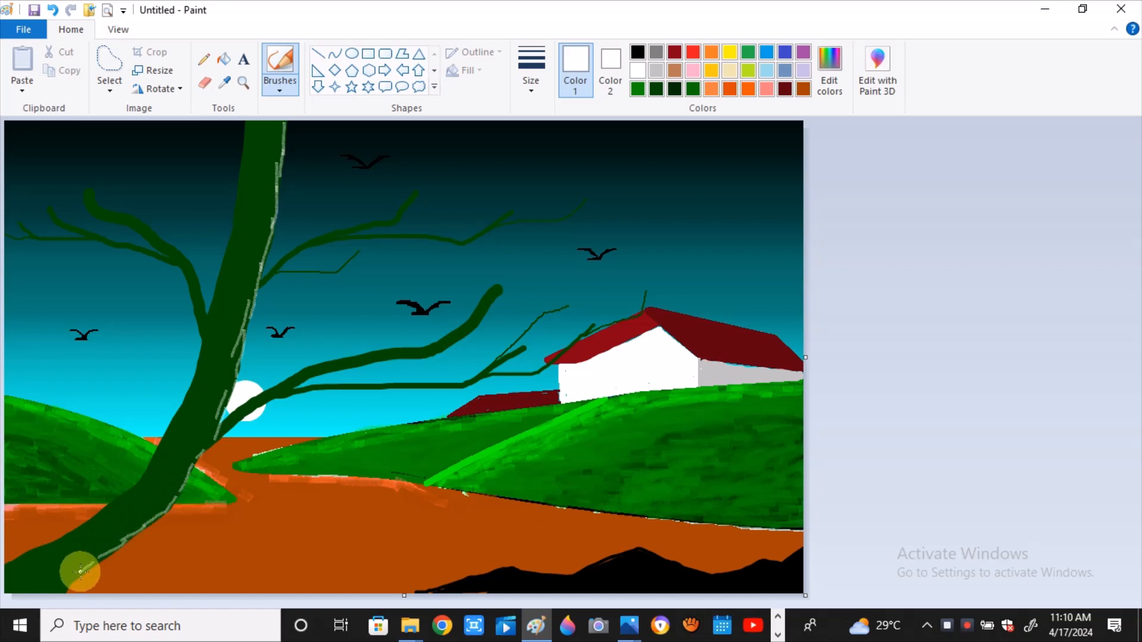